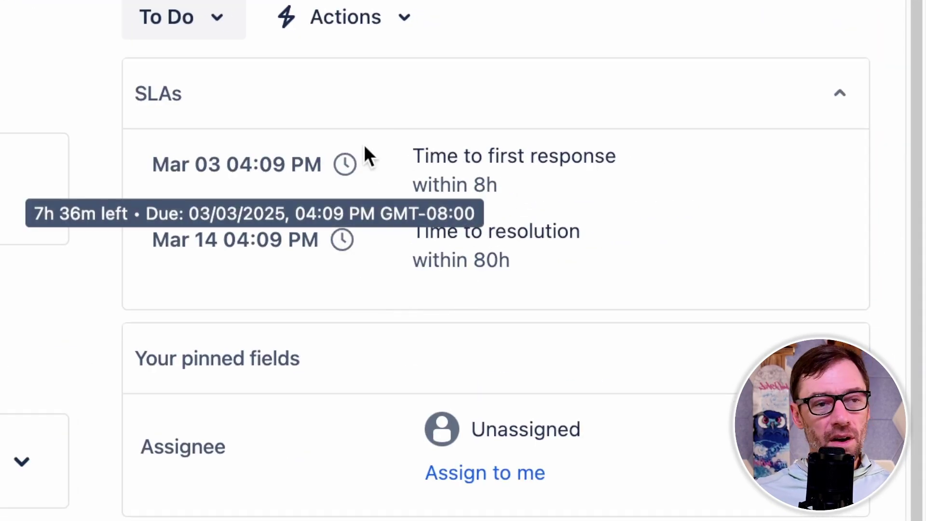
Reply 'Taking a look now!' to the customer on JJ-7 and confirm the first-response SLA is met
mouse_move(316, 290)
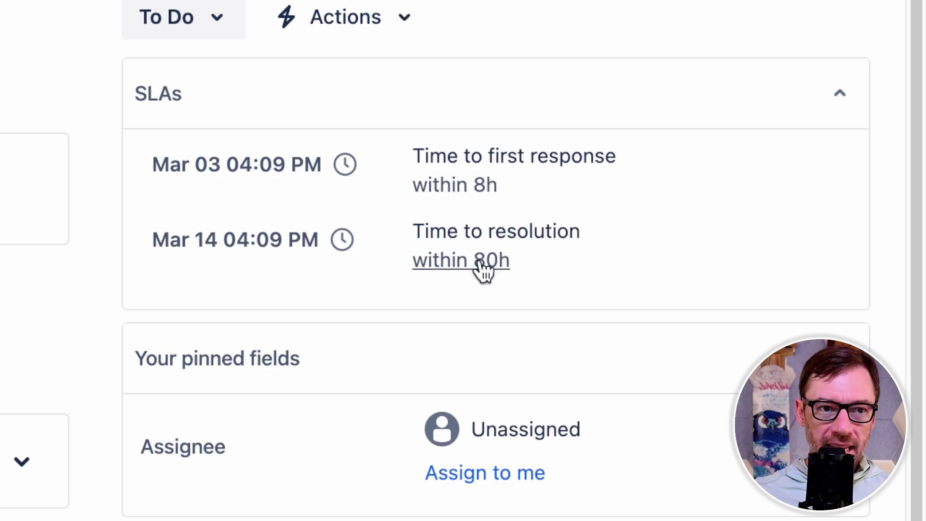
mouse_move(267, 251)
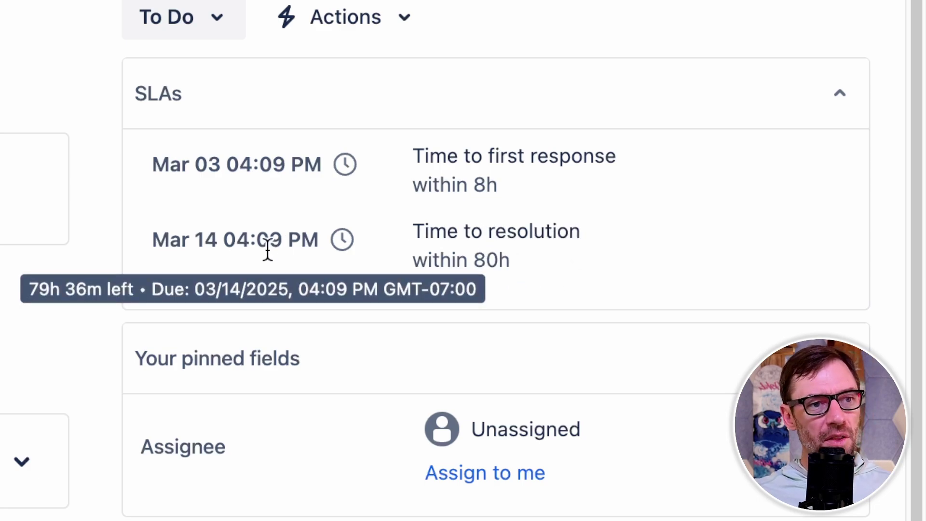
mouse_move(176, 180)
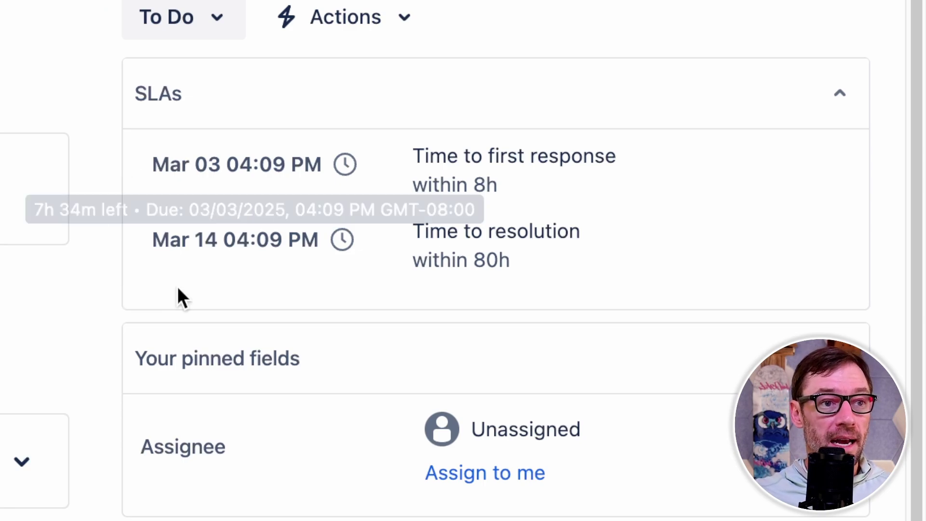
mouse_move(230, 241)
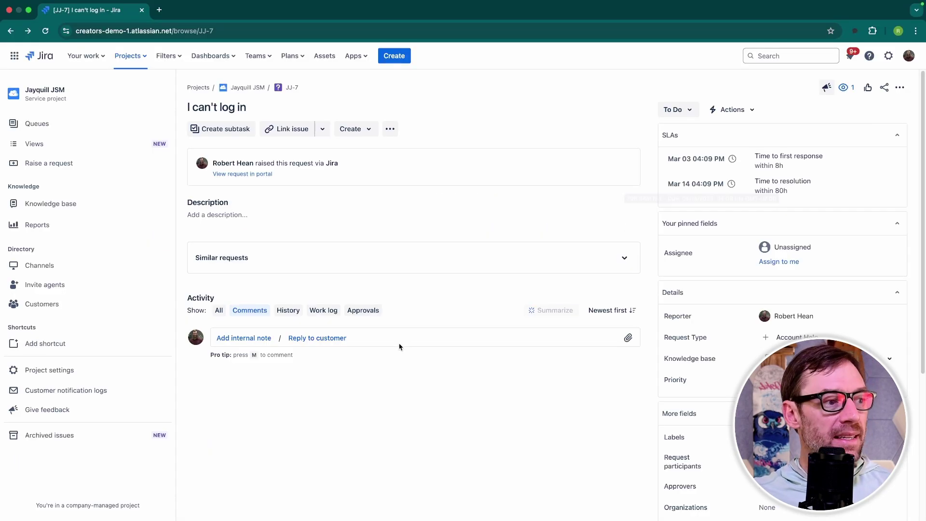
click(332, 339)
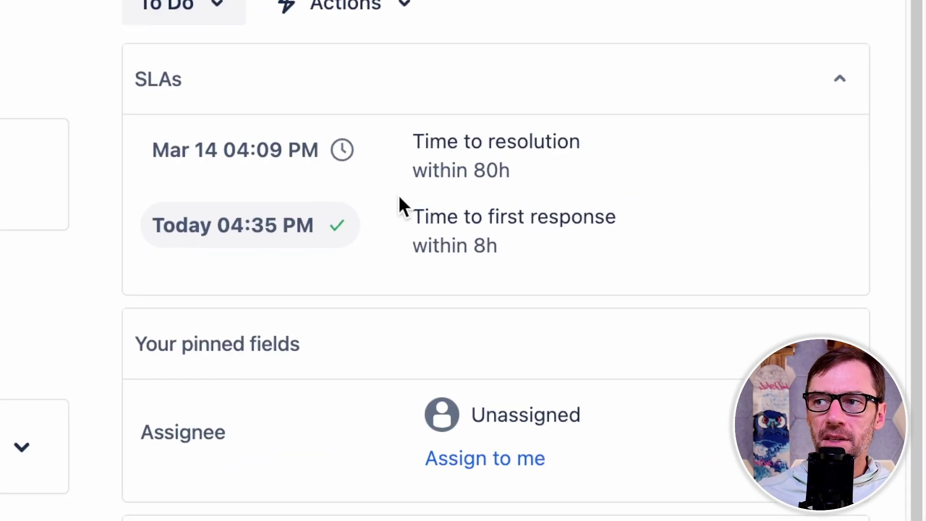
mouse_move(225, 234)
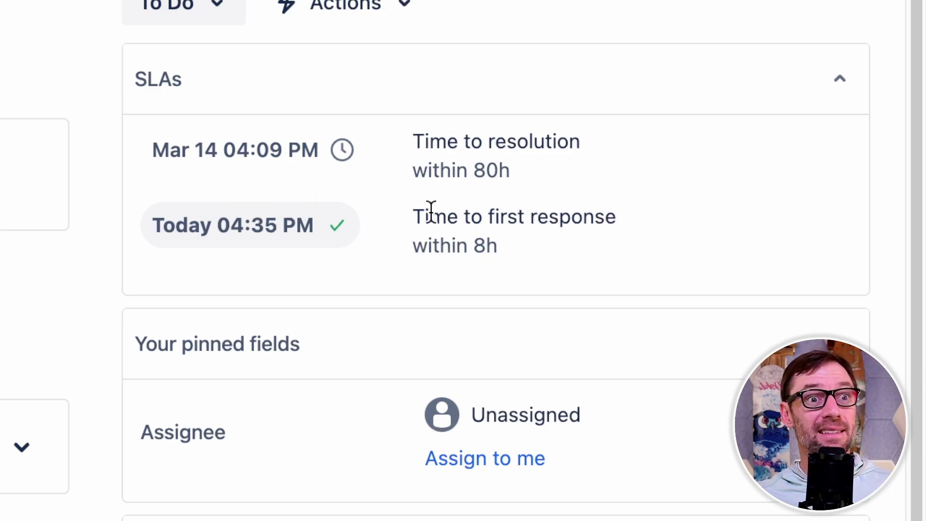
mouse_move(261, 231)
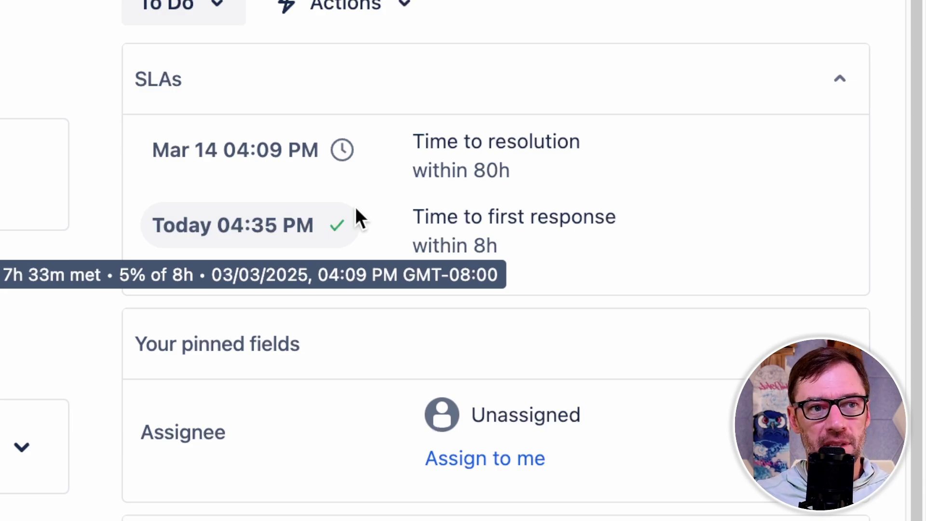
drag(430, 216, 570, 214)
click(564, 216)
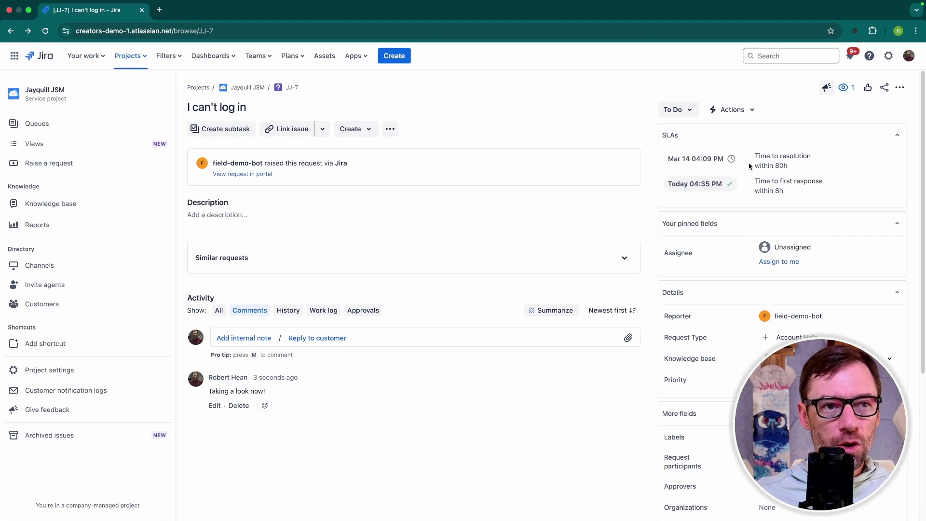
Open the All open queue to compare the 7 issues' Time to resolution deadlines
click(82, 123)
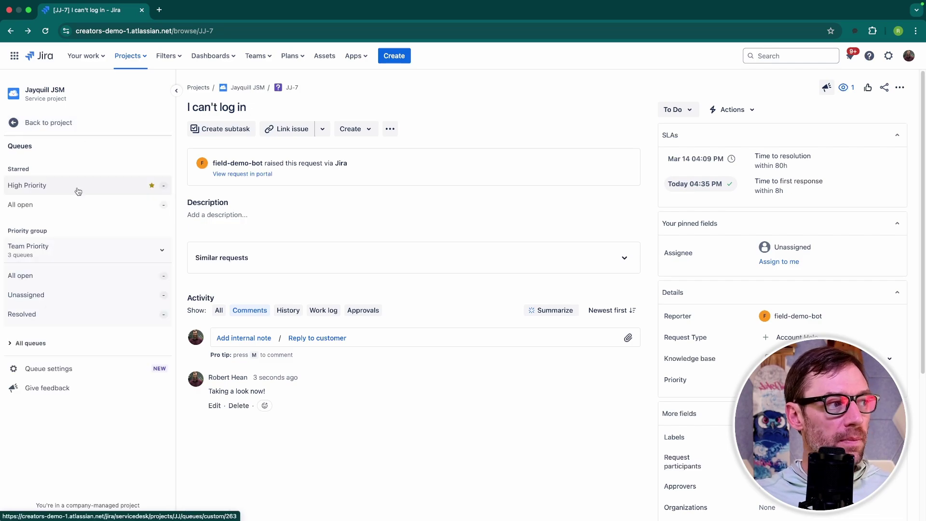
click(77, 280)
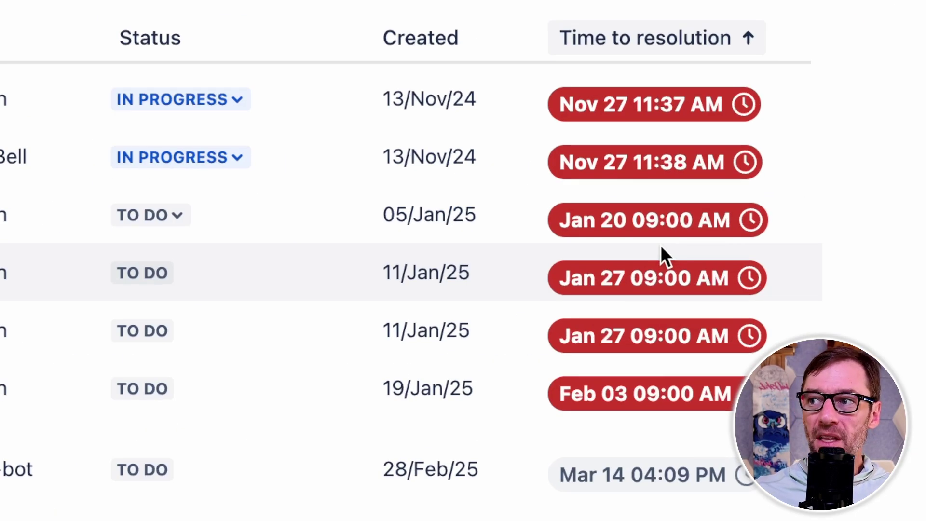
mouse_move(659, 207)
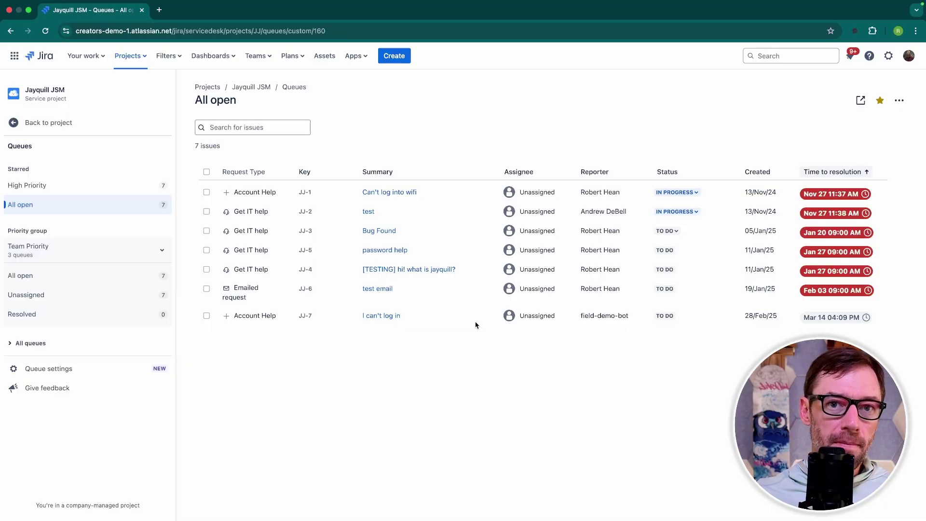
Go back to the project, into Project settings, and open the SLAs page
click(66, 131)
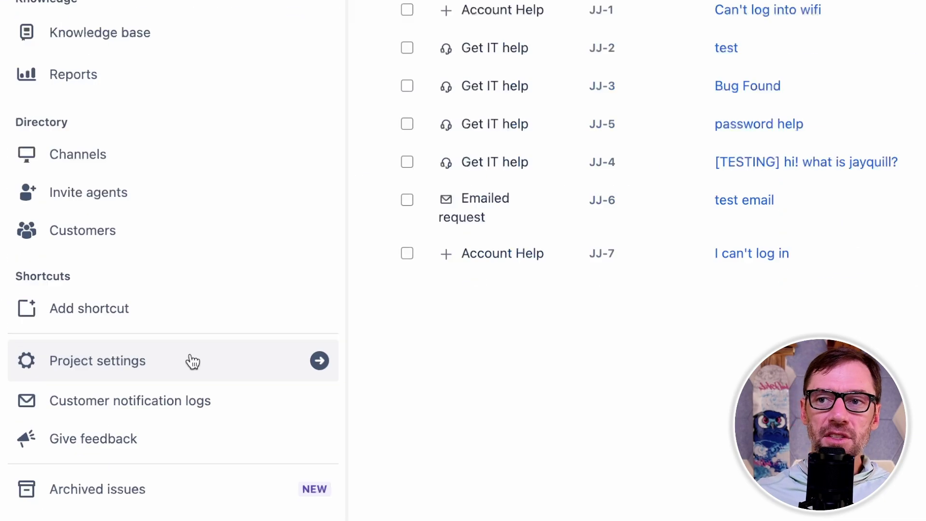
click(193, 362)
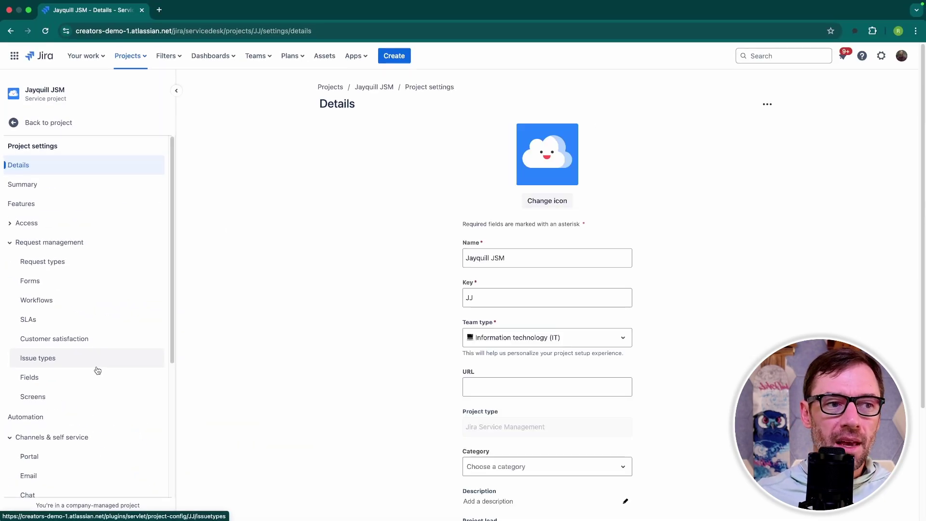
scroll(92, 381, down, 1)
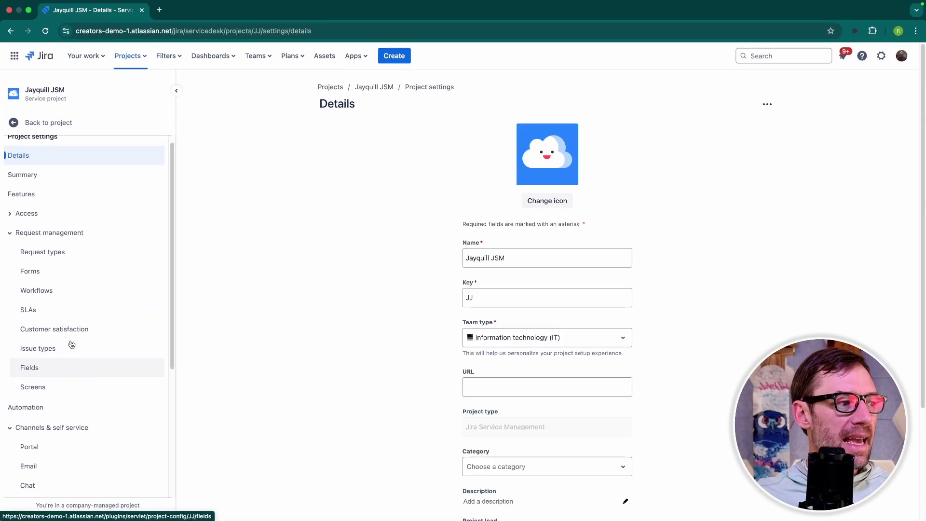
click(61, 315)
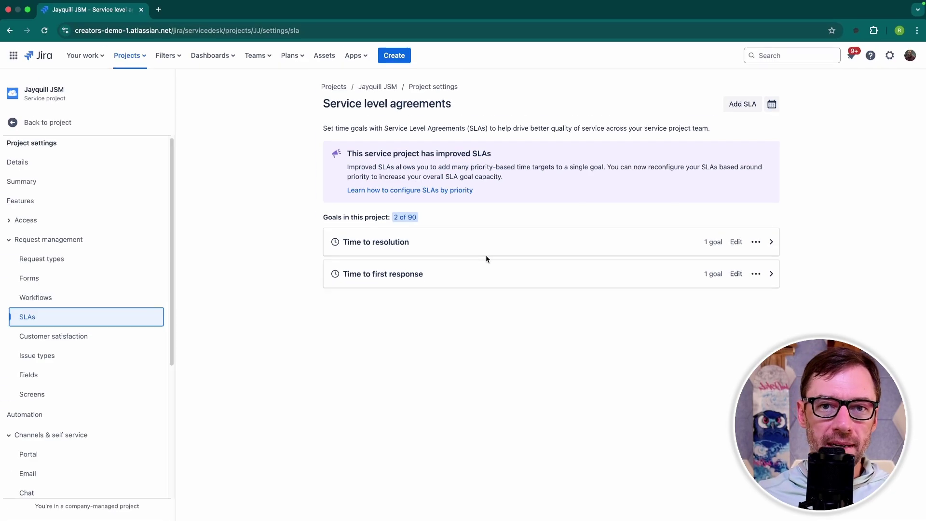
click(754, 243)
click(768, 243)
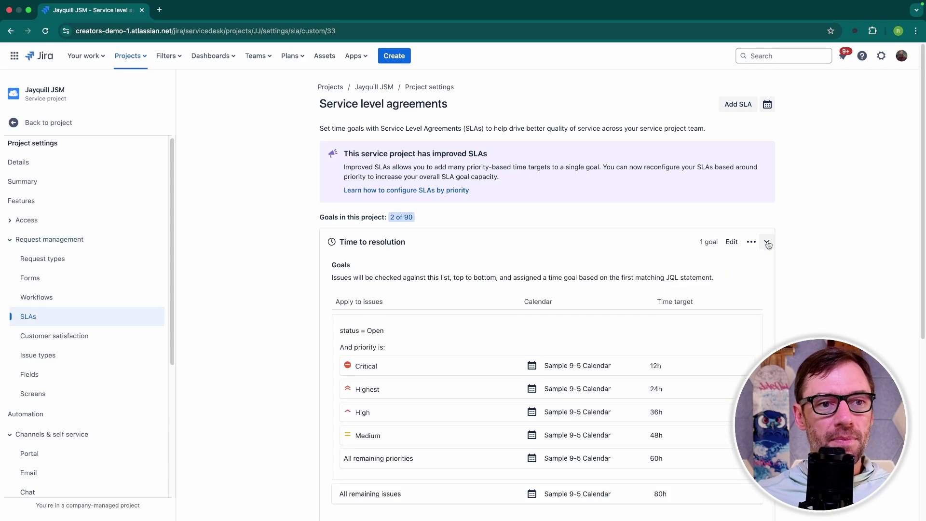
scroll(652, 275, down, 1)
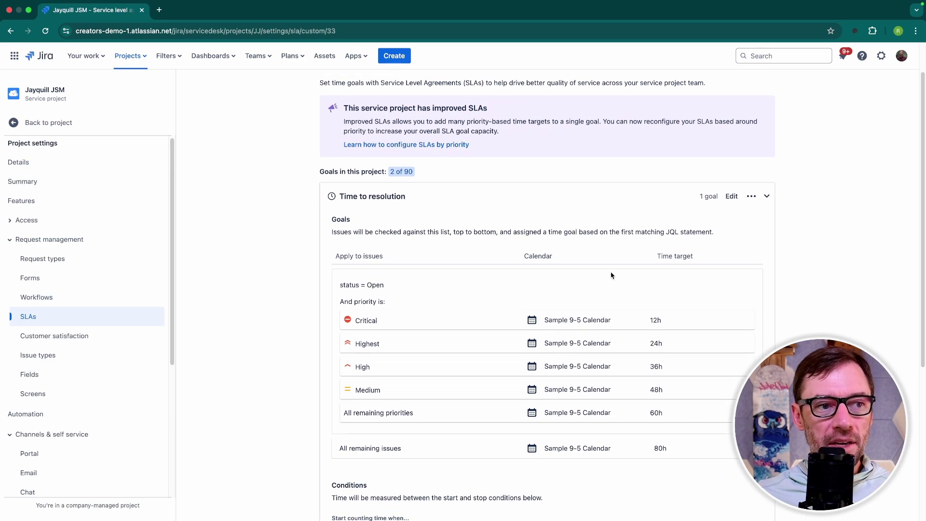
scroll(611, 275, down, 1)
scroll(611, 276, down, 1)
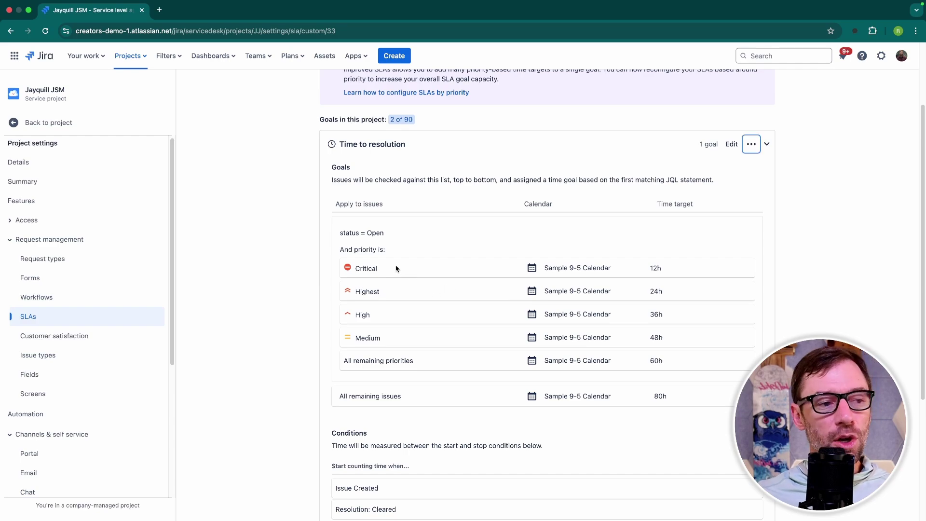
scroll(389, 226, down, 2)
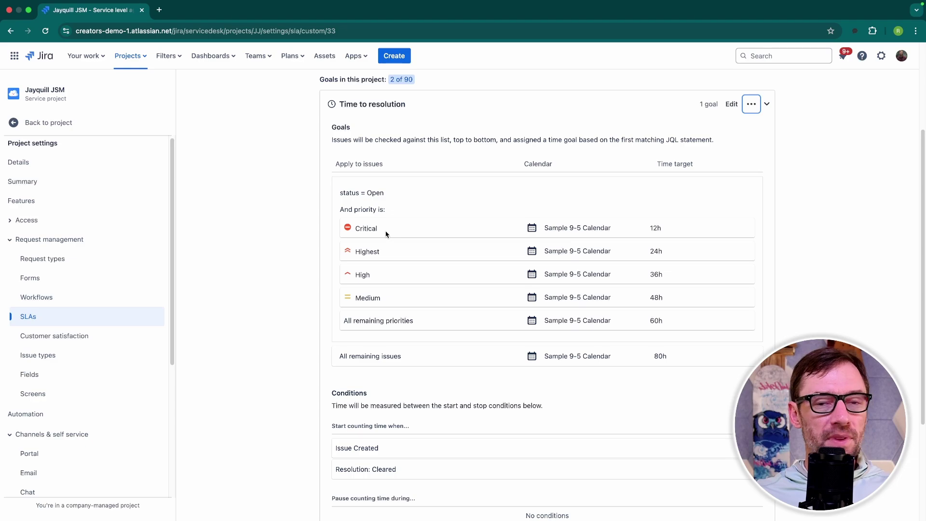
drag(212, 129, 188, 193)
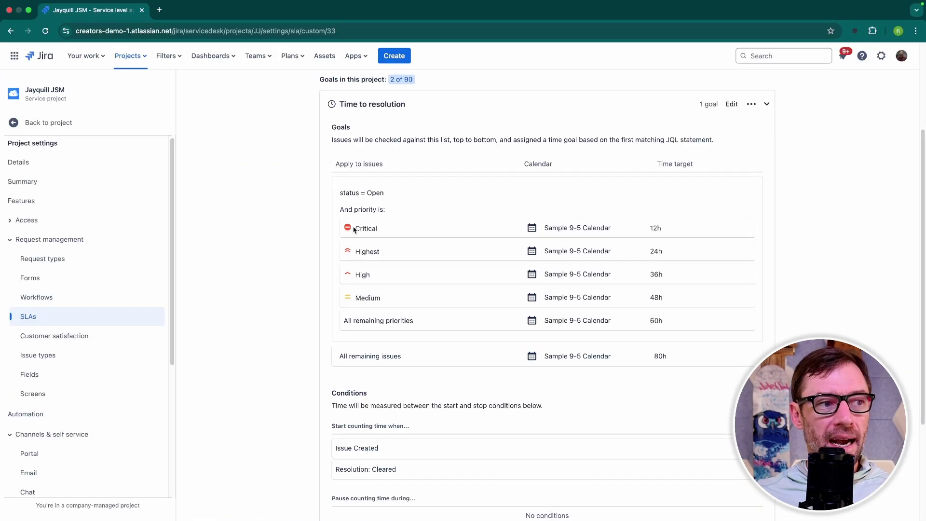
drag(355, 230, 382, 232)
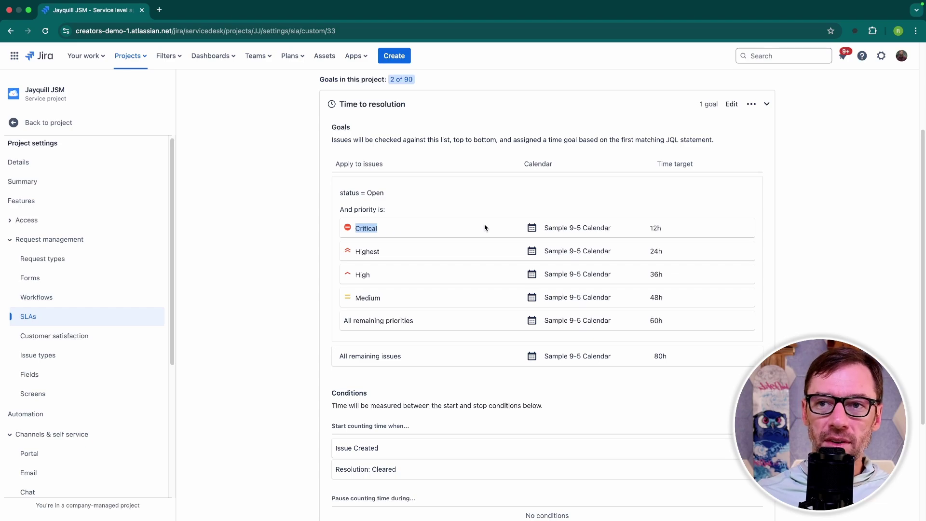
drag(545, 229, 654, 228)
click(613, 228)
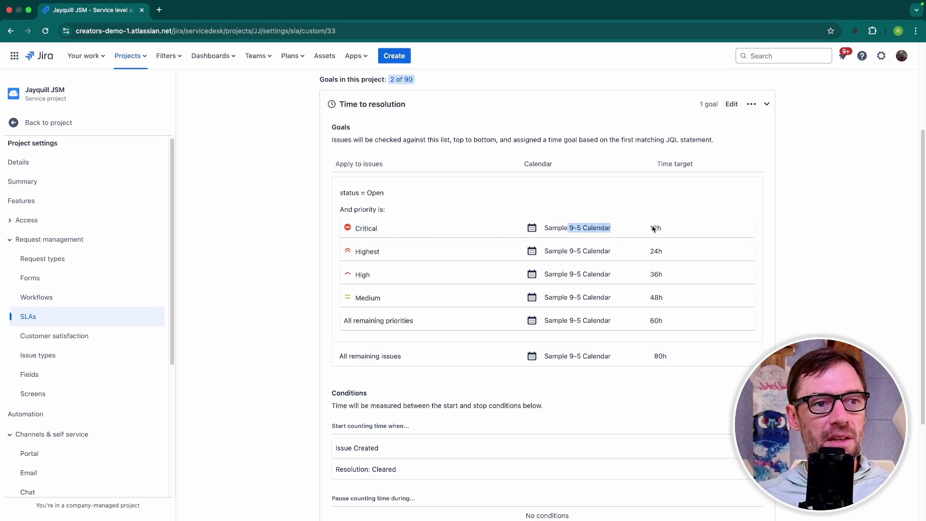
click(654, 228)
double_click(657, 227)
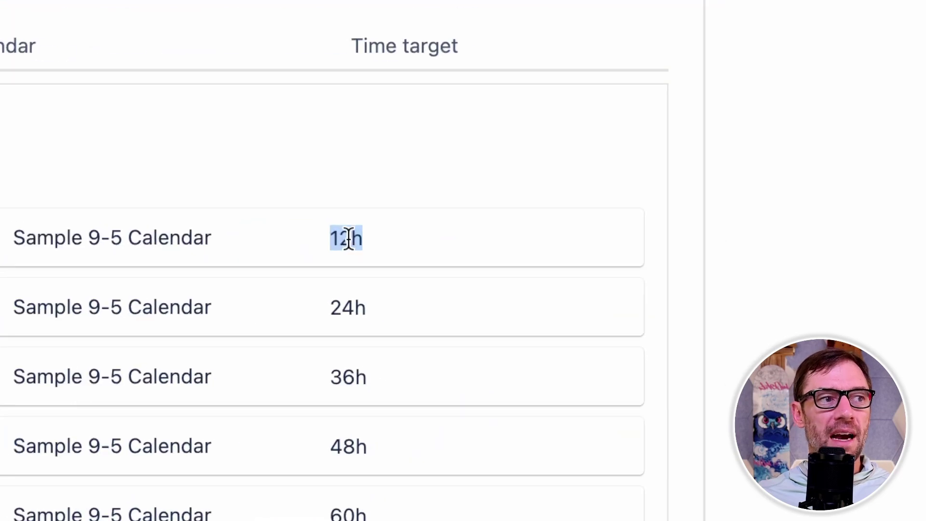
click(348, 239)
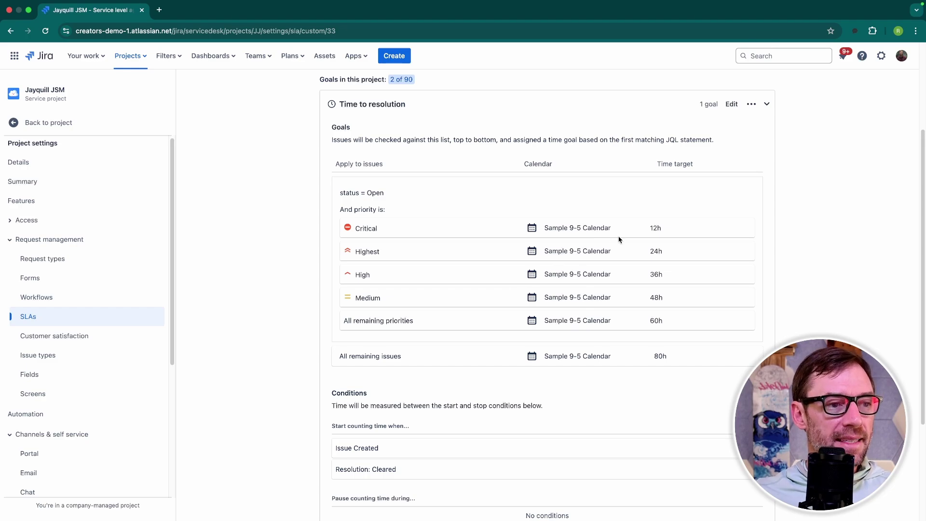
drag(641, 249, 668, 250)
click(667, 251)
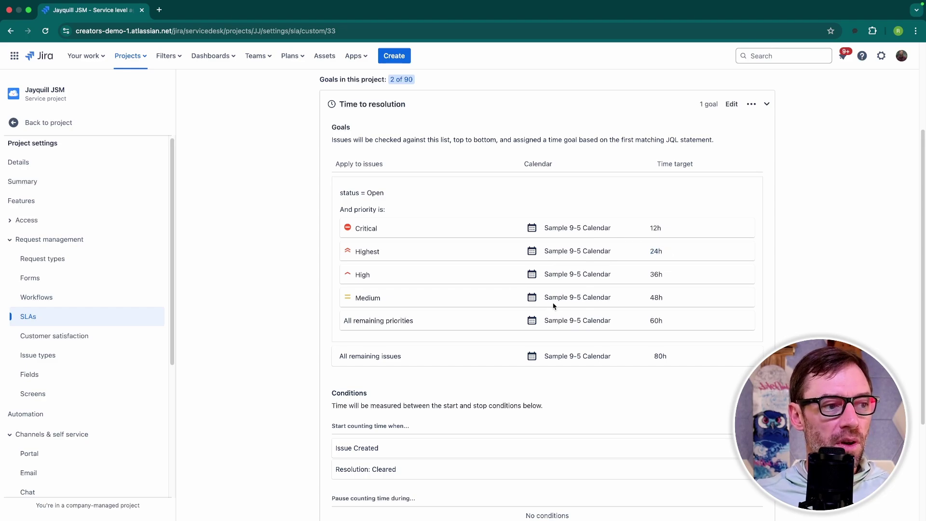
drag(543, 321, 671, 322)
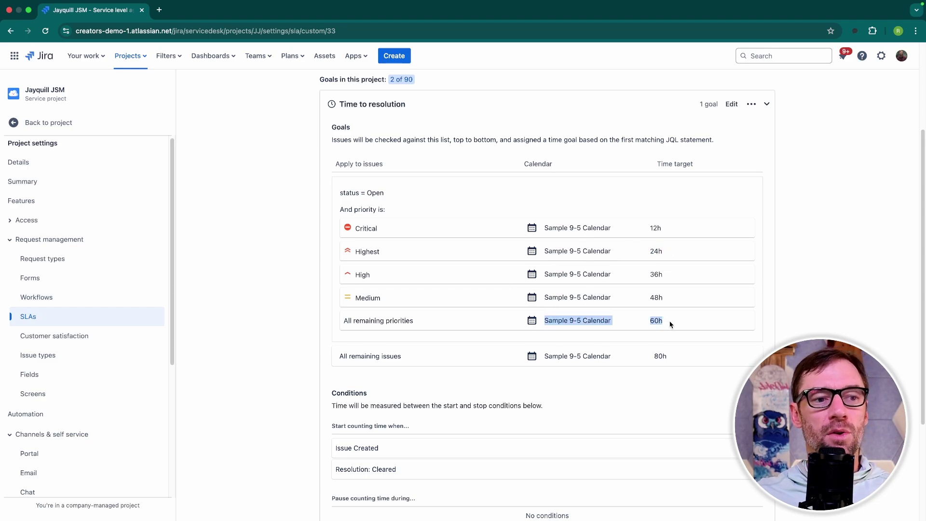
click(670, 322)
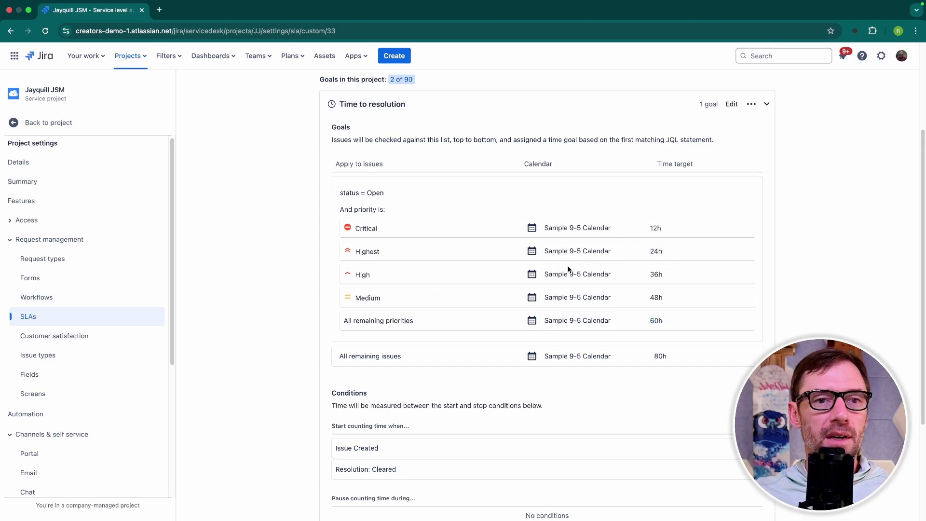
drag(353, 321, 410, 320)
click(409, 320)
drag(339, 356, 400, 356)
click(398, 356)
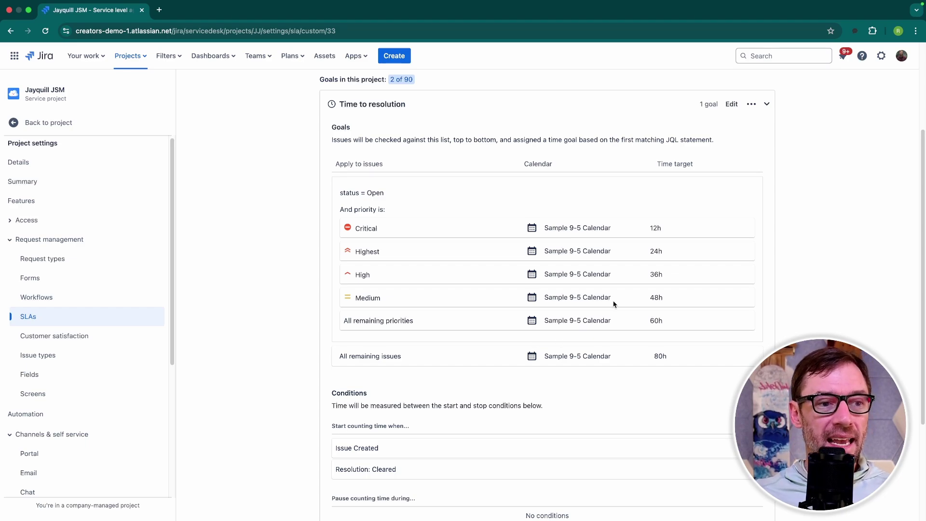
double_click(656, 228)
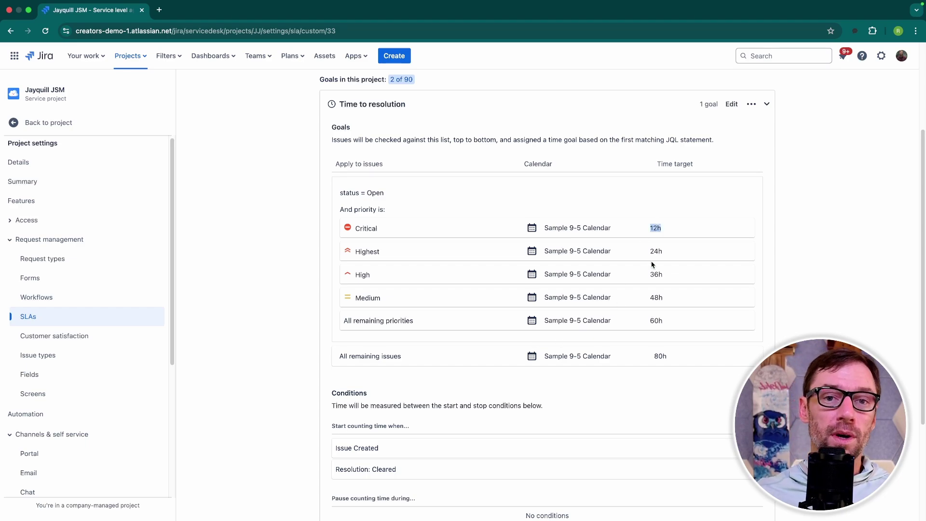
click(619, 312)
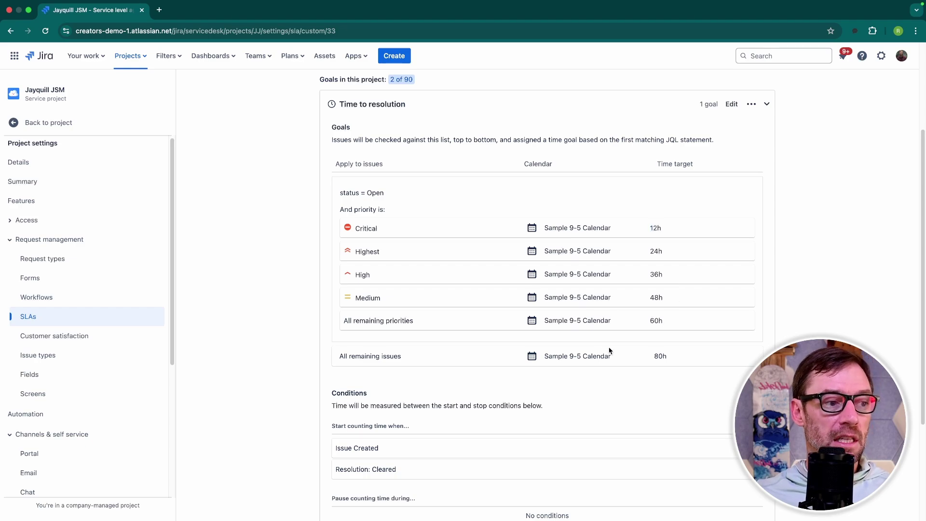
drag(675, 358, 626, 358)
click(679, 357)
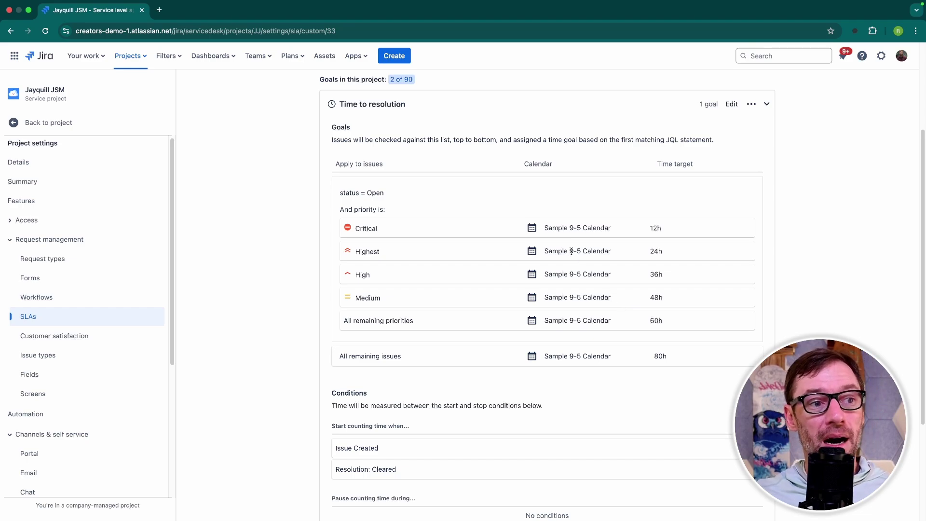
drag(354, 229, 390, 232)
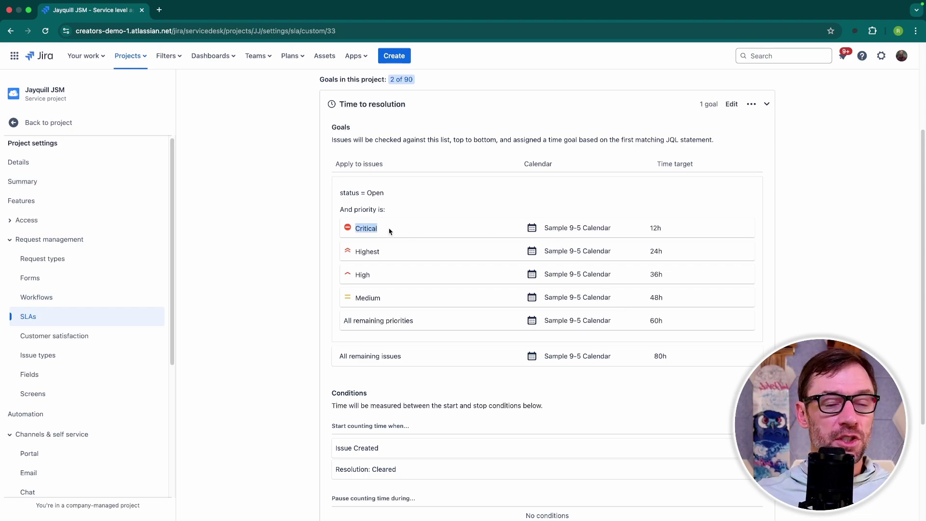
click(363, 249)
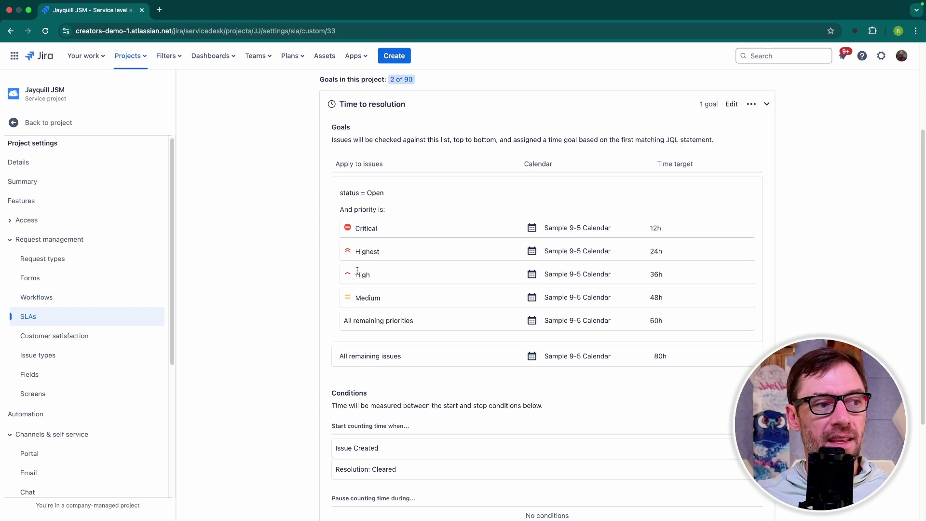
drag(355, 273, 380, 279)
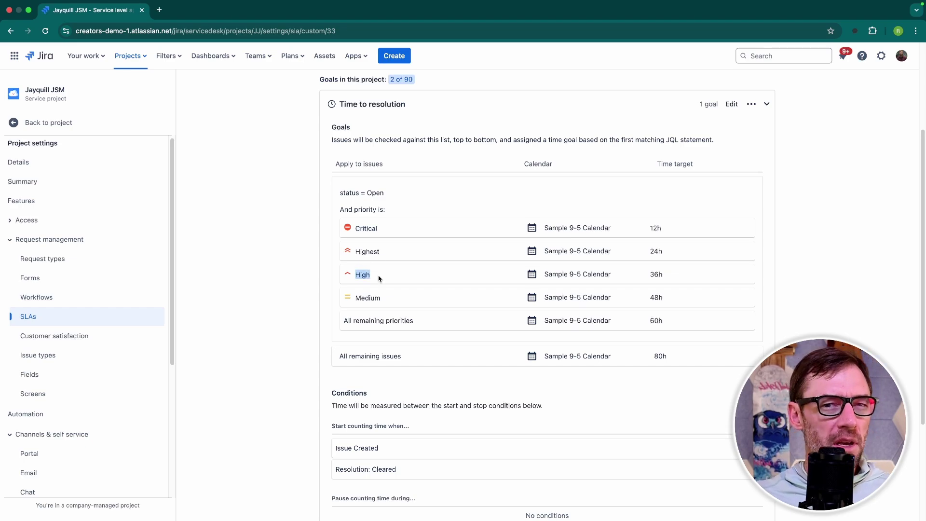
click(409, 243)
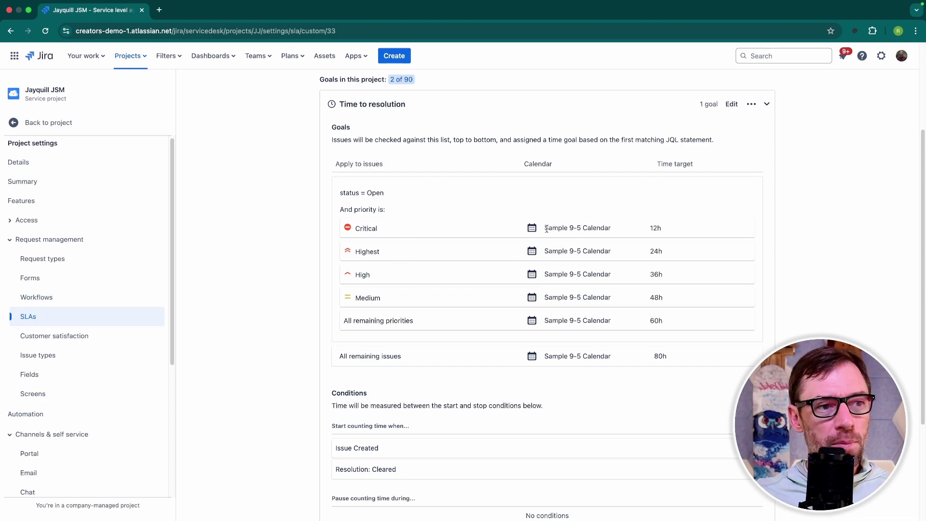
drag(544, 227, 609, 228)
click(603, 229)
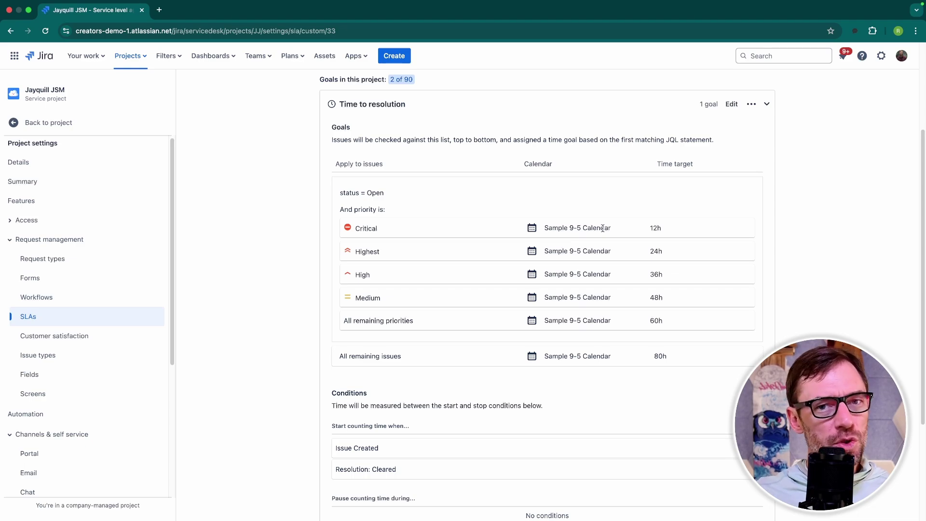
scroll(609, 228, up, 3)
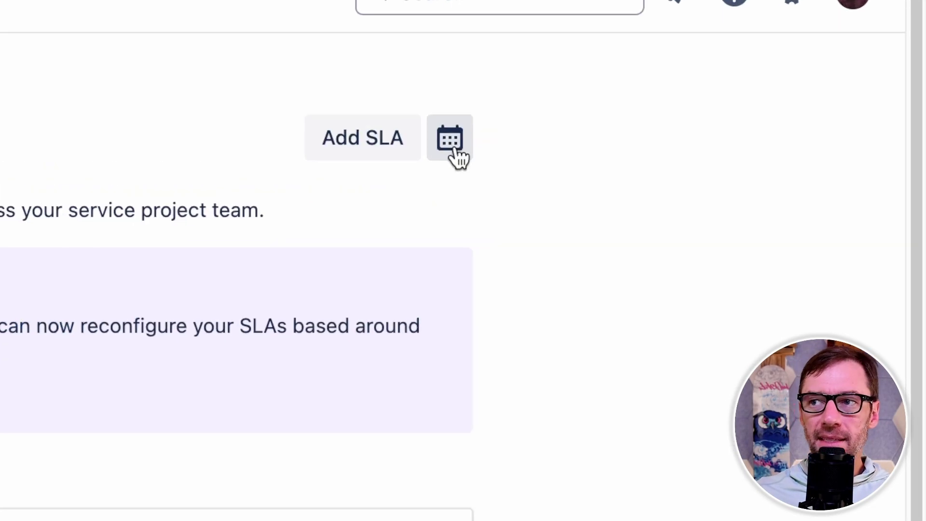
Inspect the Sample 9-5 Calendar's Los Angeles timezone and 09:00–17:00 hours, then start a new calendar
click(454, 153)
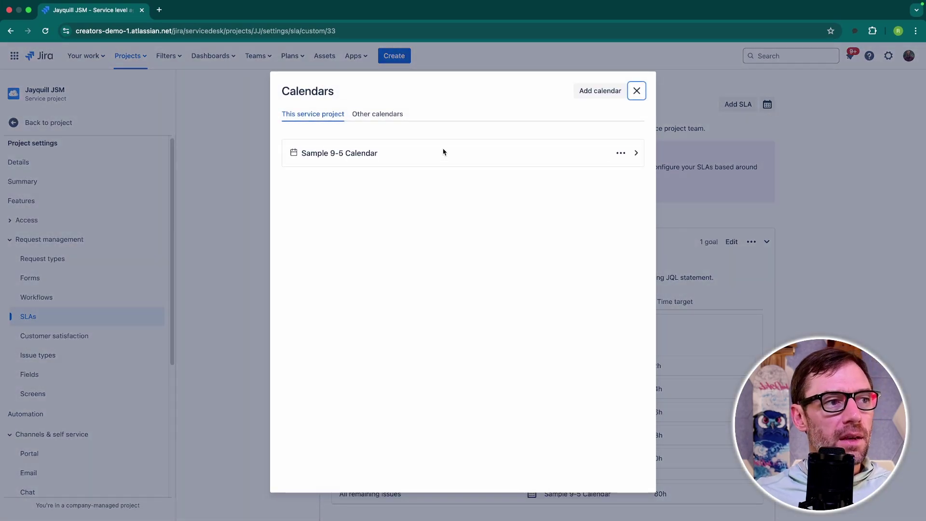
click(636, 154)
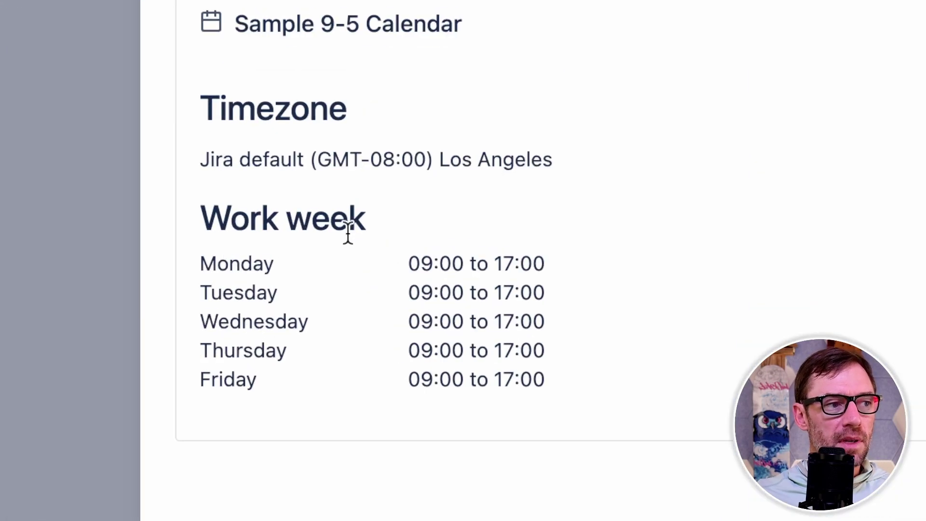
drag(271, 159, 376, 157)
click(375, 160)
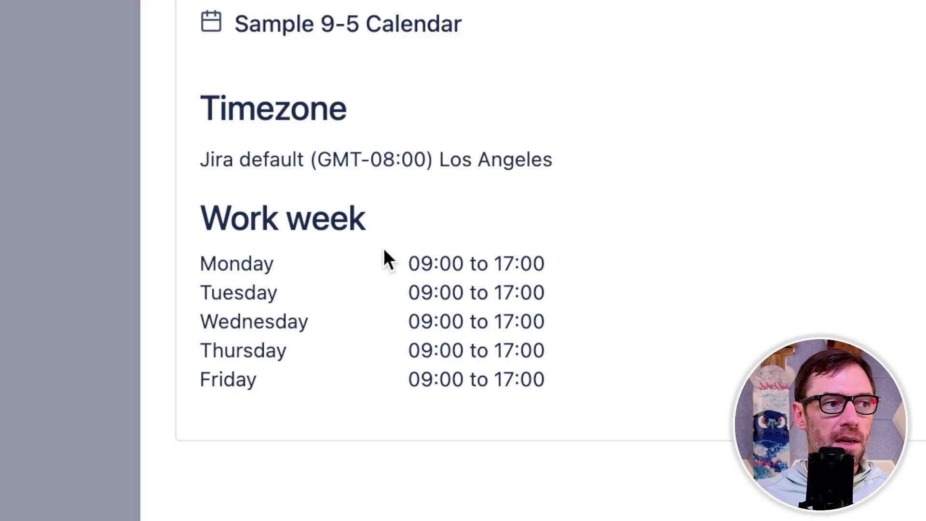
drag(407, 256, 559, 261)
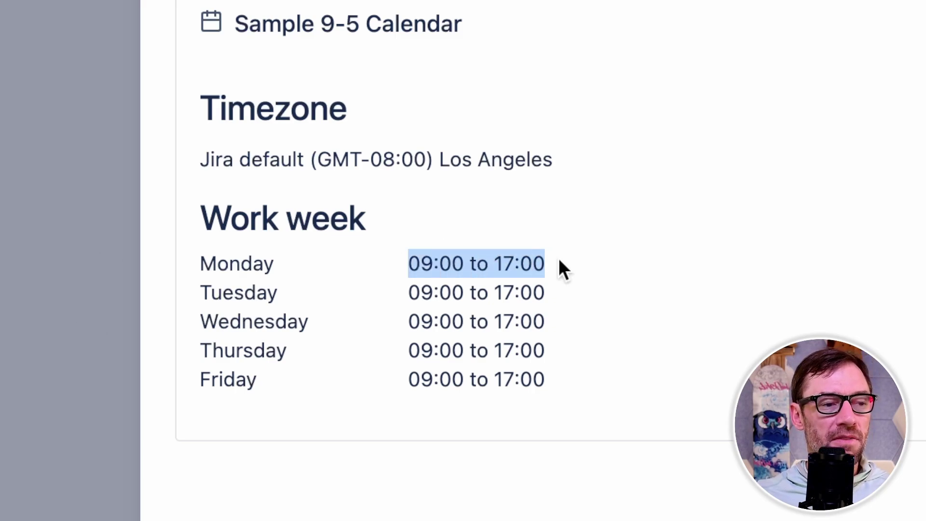
click(556, 260)
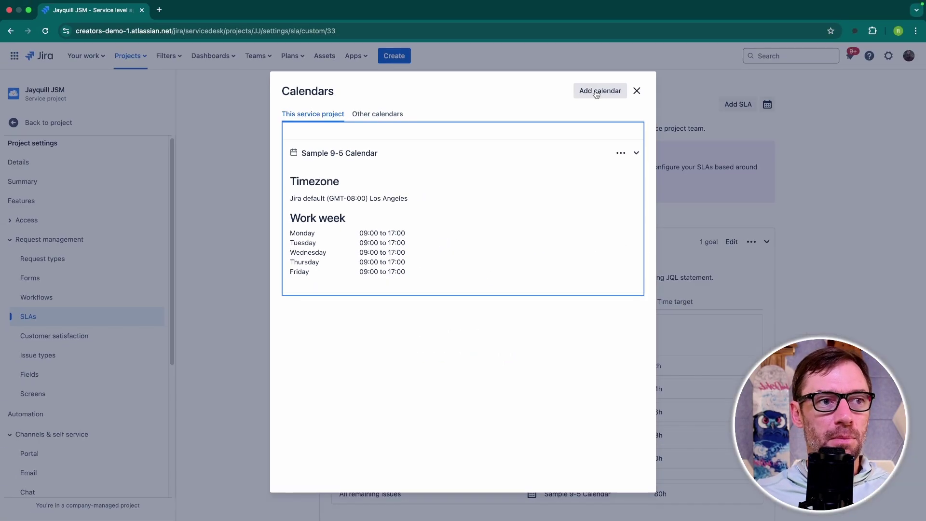
click(601, 90)
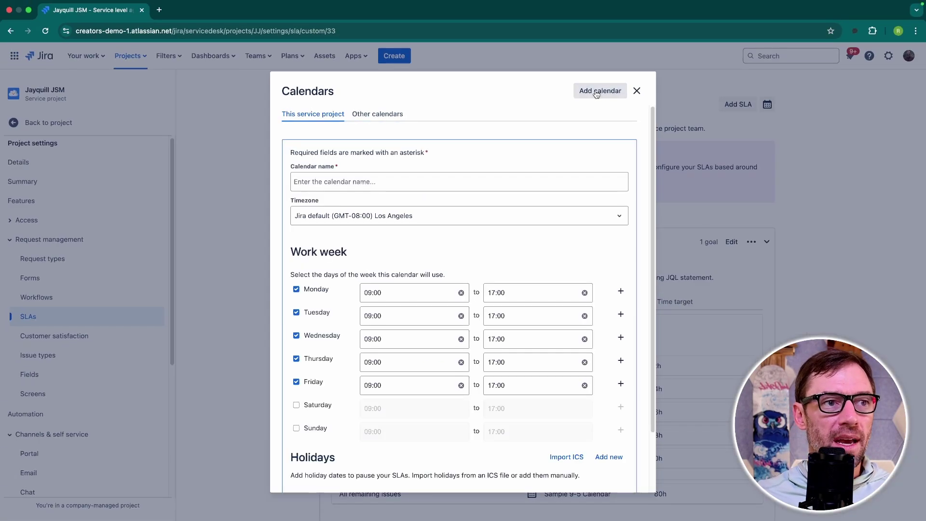
Name the new calendar 'EST Calendar' and set its timezone to New York
click(422, 185)
text(SV Pod)
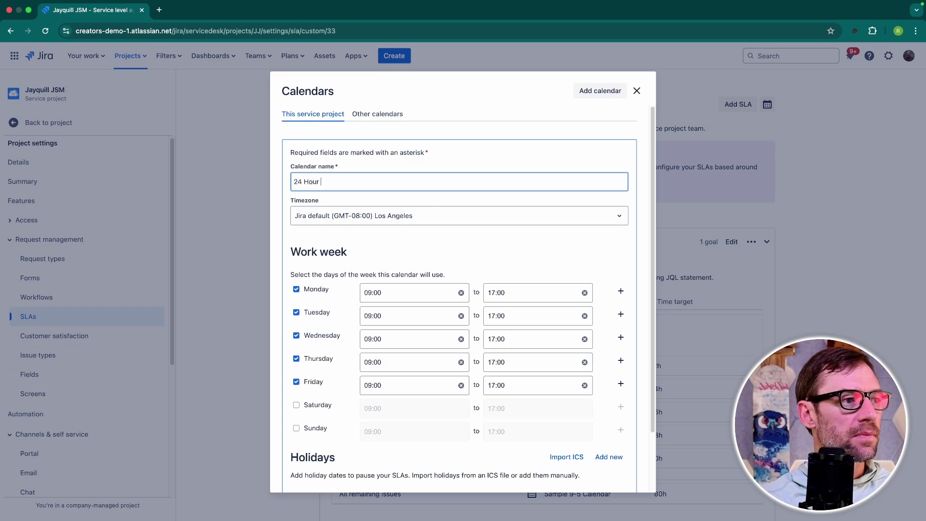
key(BackSpace)
key(BackSpace)
key(BackSpace)
key(BackSpace)
key(BackSpace)
key(BackSpace)
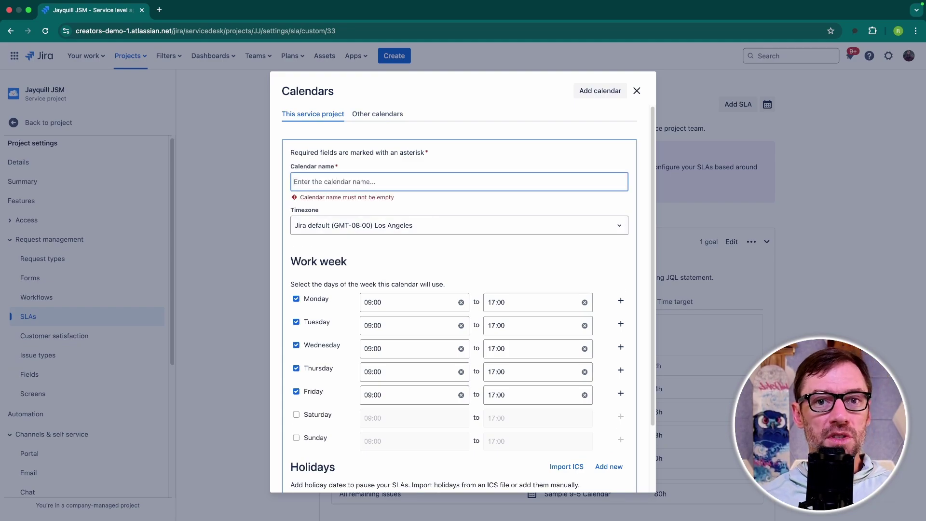
text(EST Calendar)
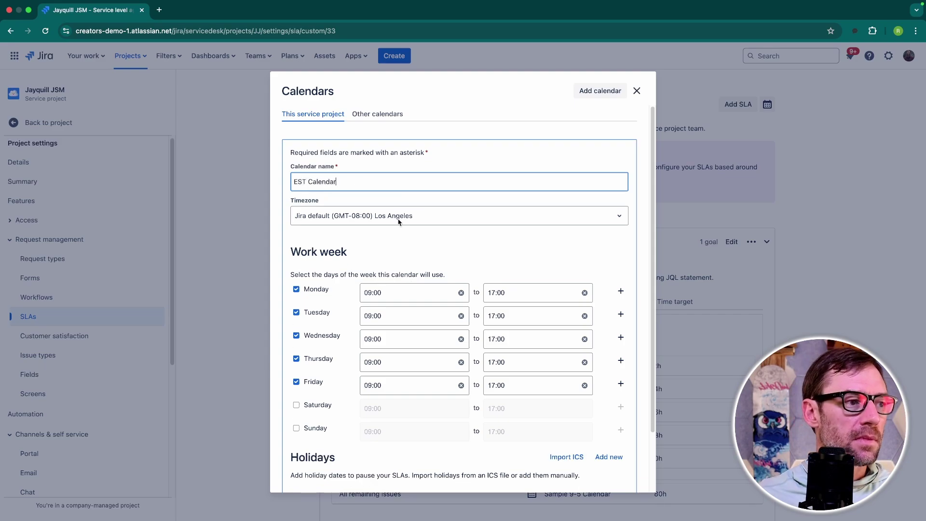
click(417, 223)
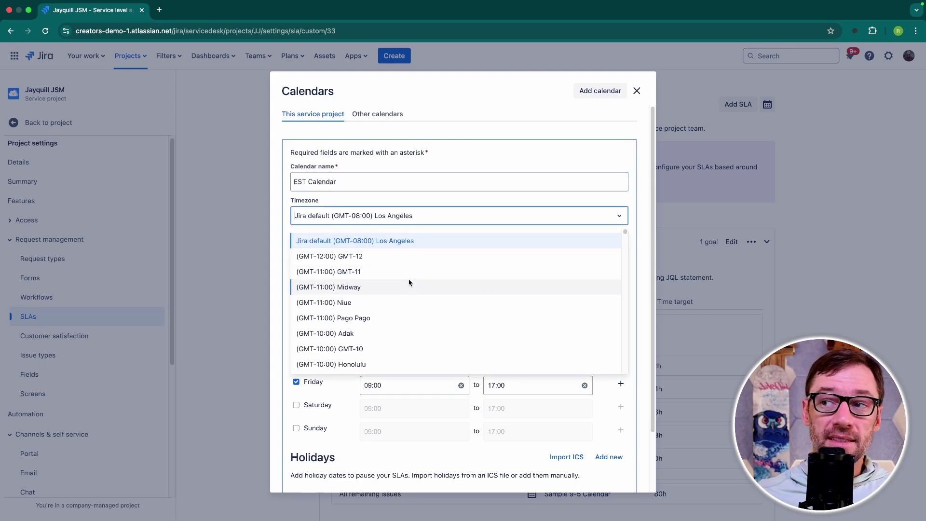
scroll(409, 282, down, 3)
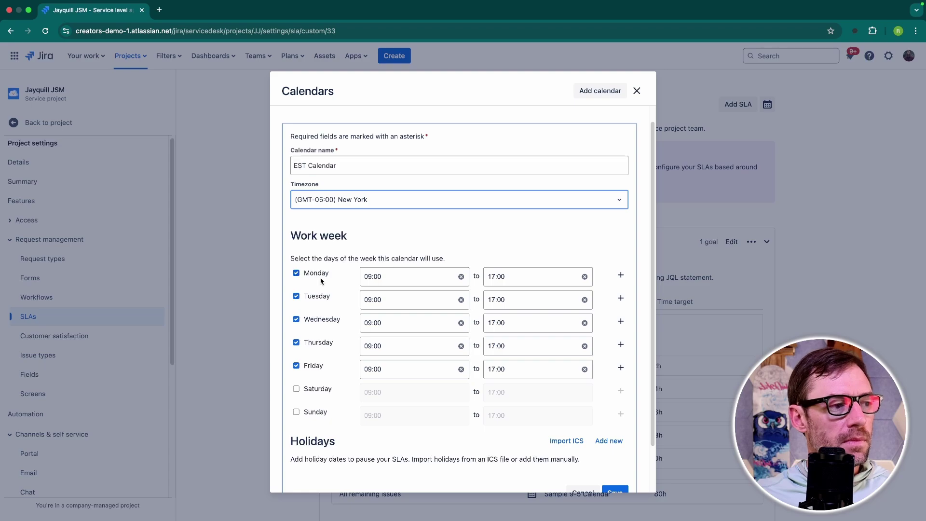
Add Saturday and Sunday to the work week with 12:00–17:00 hours
click(309, 391)
click(308, 413)
click(372, 393)
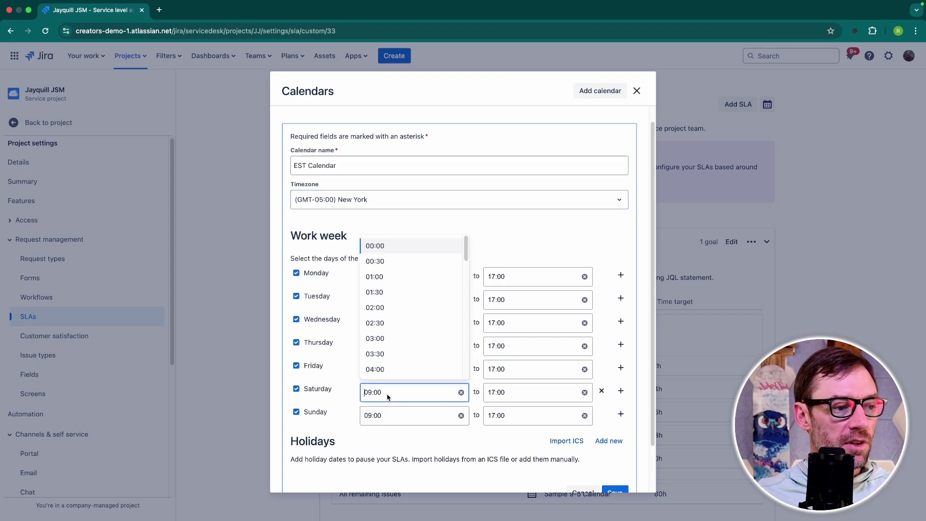
click(399, 339)
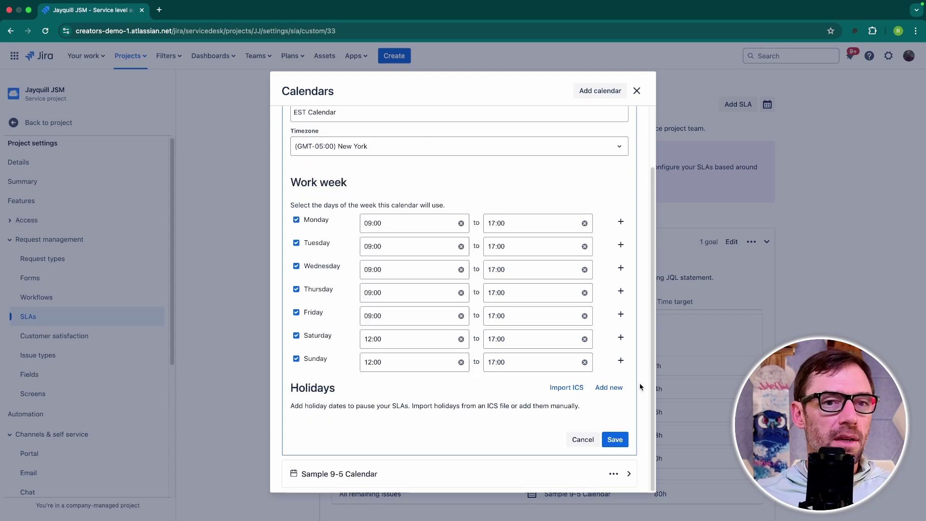
Add an annual July 4 holiday and save the EST Calendar
click(608, 387)
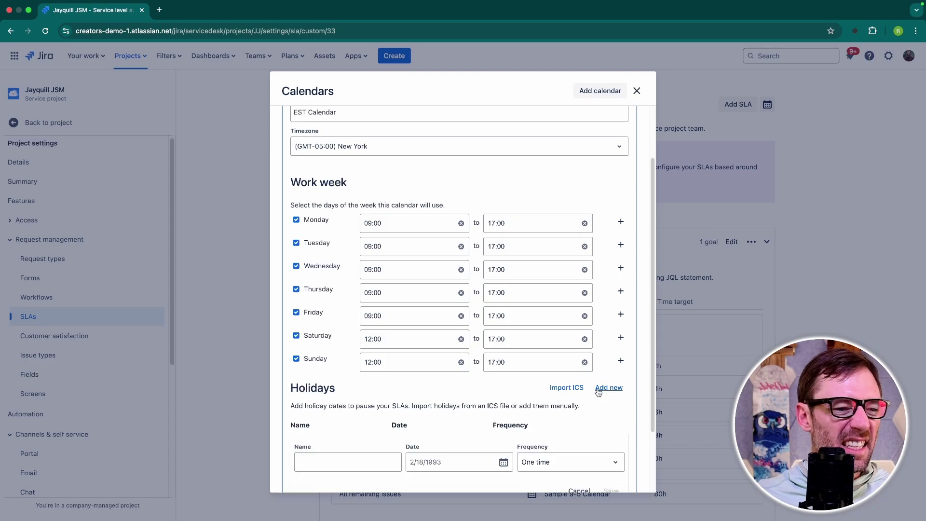
click(401, 383)
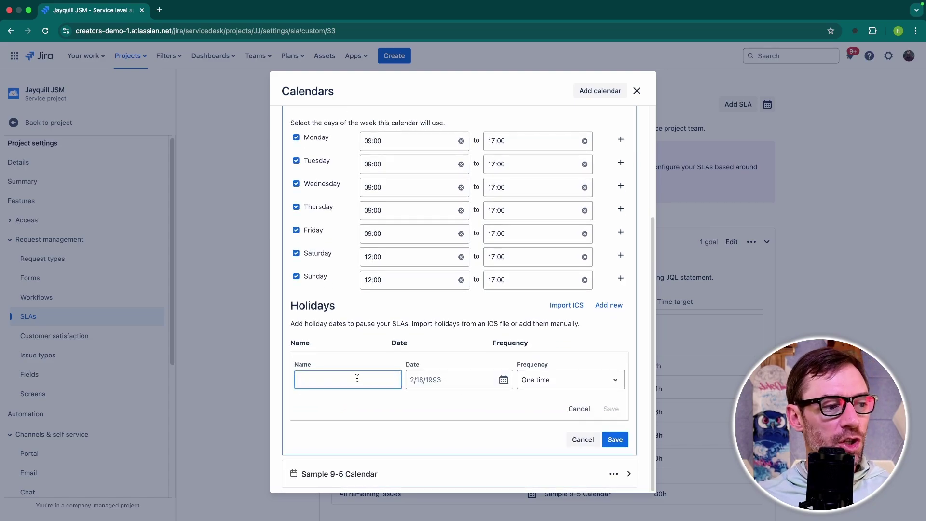
text(July 4)
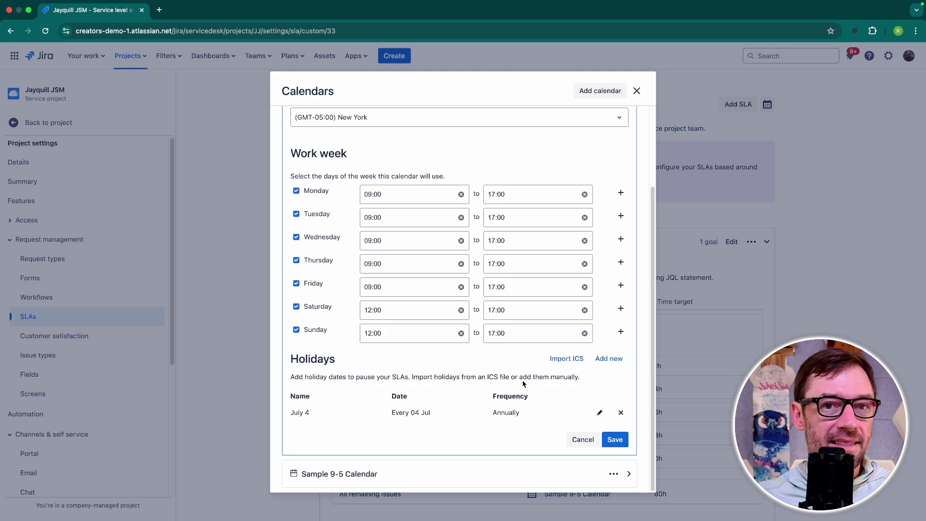
click(613, 440)
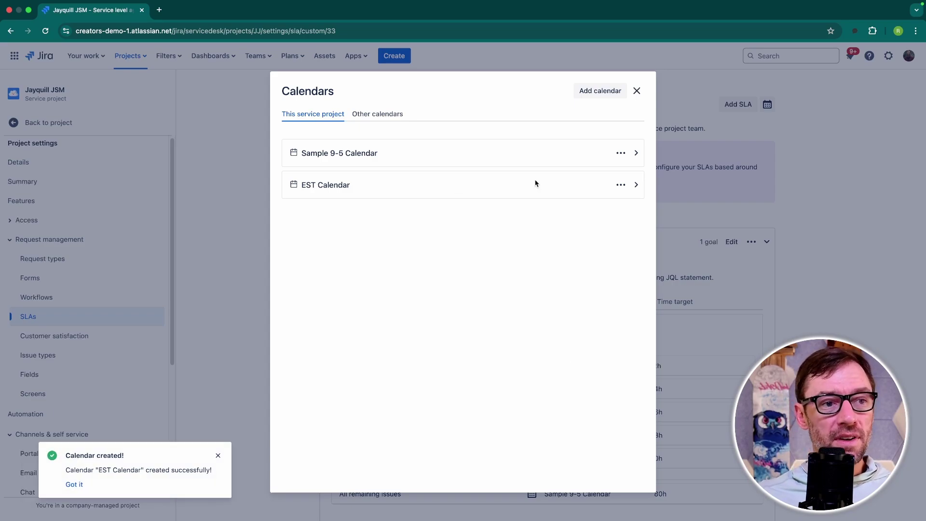
Switch the Critical, Highest, High, Medium and remaining Time to resolution goals to the EST Calendar
click(637, 92)
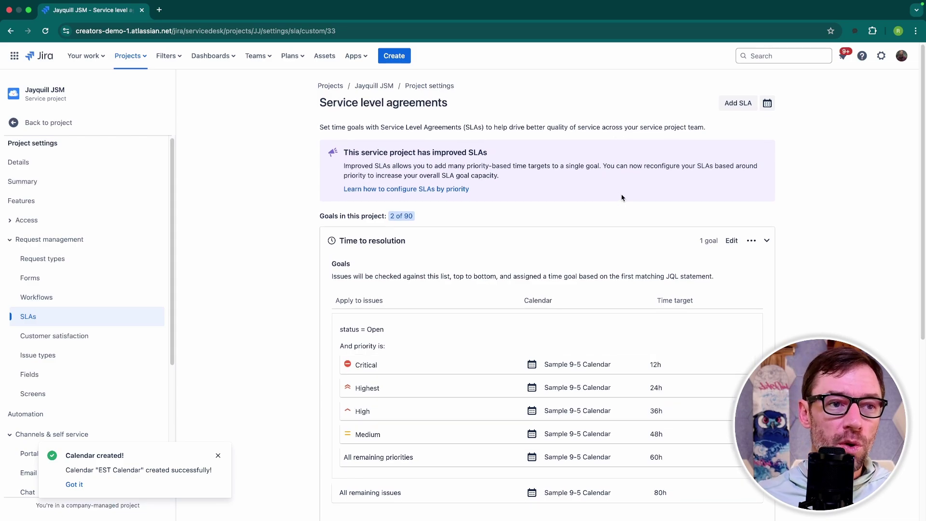
scroll(621, 197, down, 1)
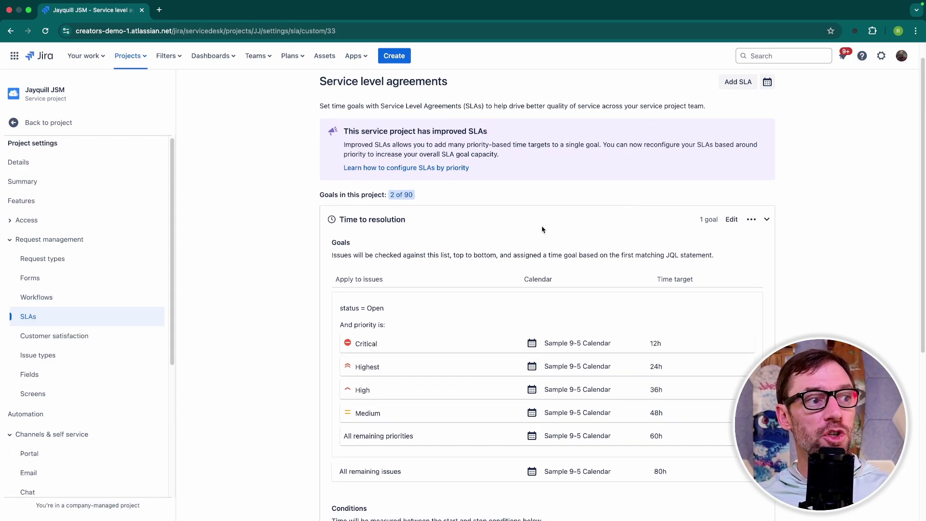
scroll(535, 251, down, 3)
click(535, 251)
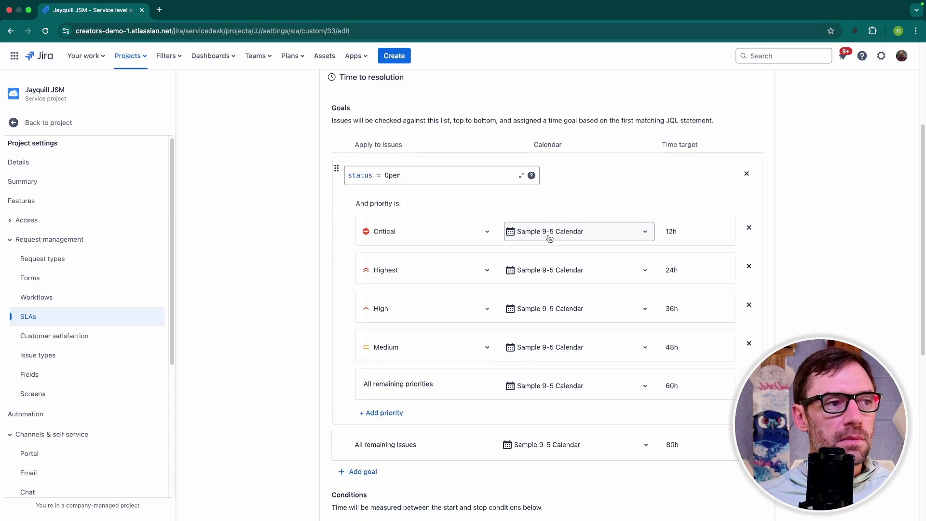
click(550, 236)
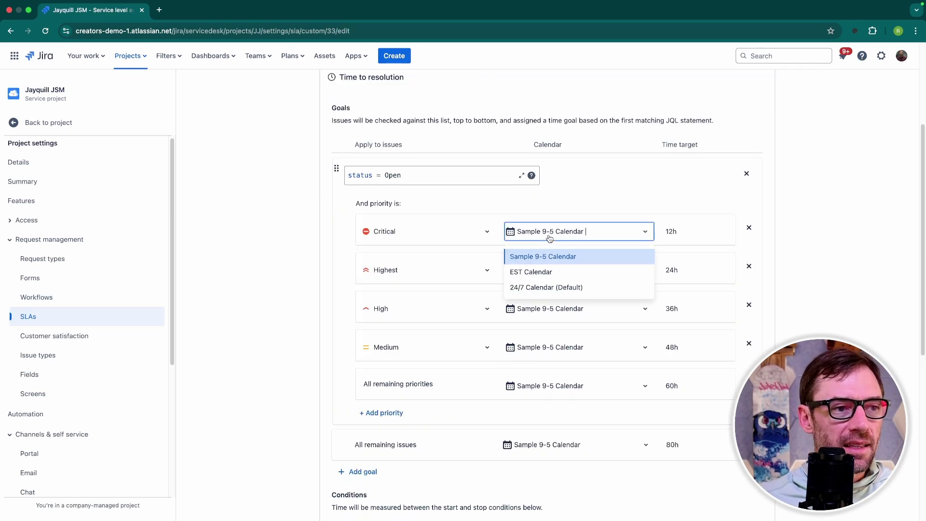
click(541, 272)
click(545, 270)
click(533, 310)
click(544, 309)
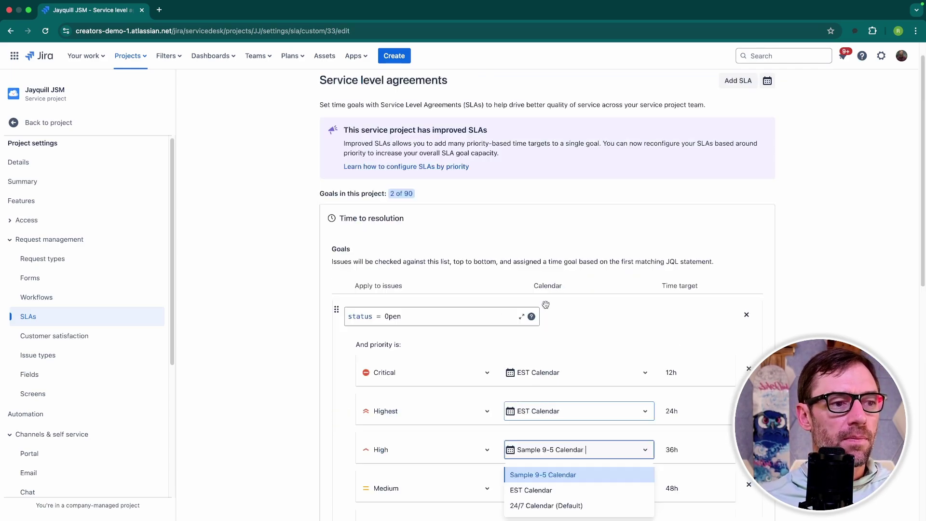
click(530, 490)
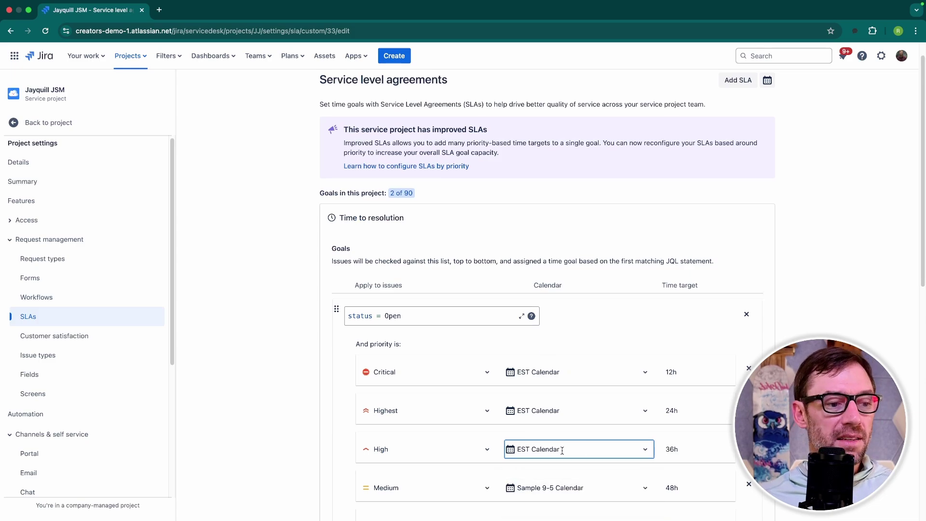
click(558, 443)
click(532, 490)
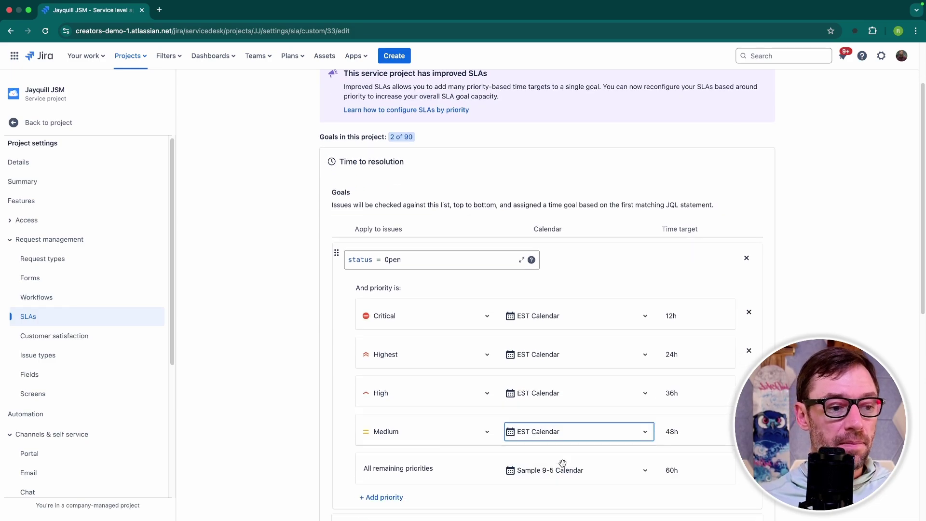
click(552, 442)
click(554, 490)
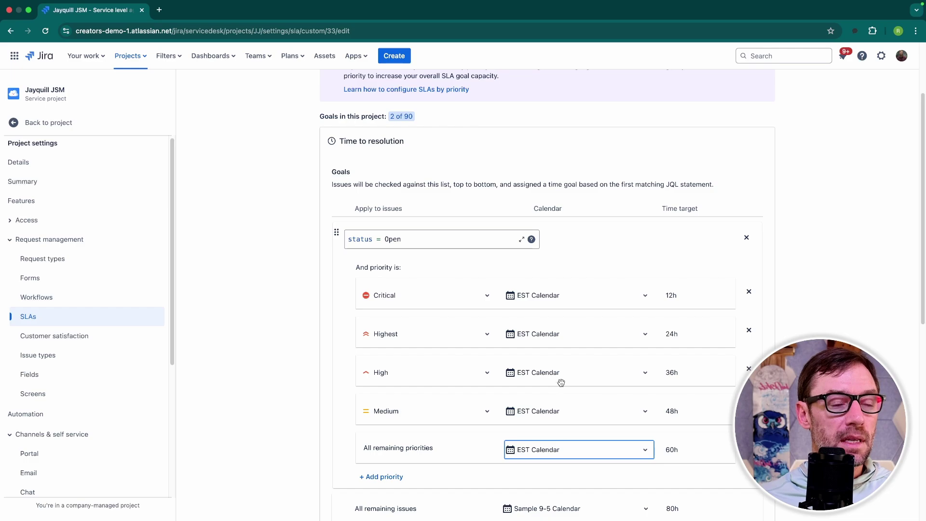
Change the High goal from 36h to 40h and Critical from 12h to 6h
scroll(560, 382, down, 2)
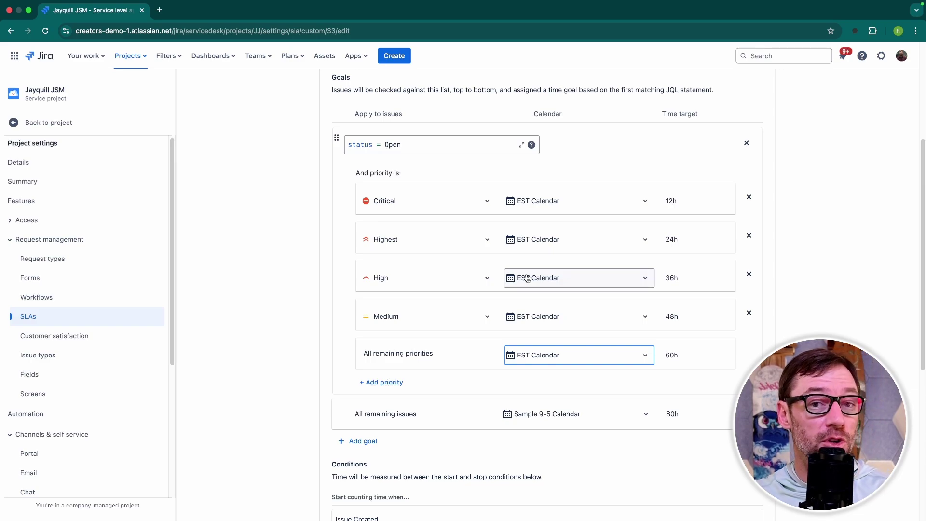
click(682, 276)
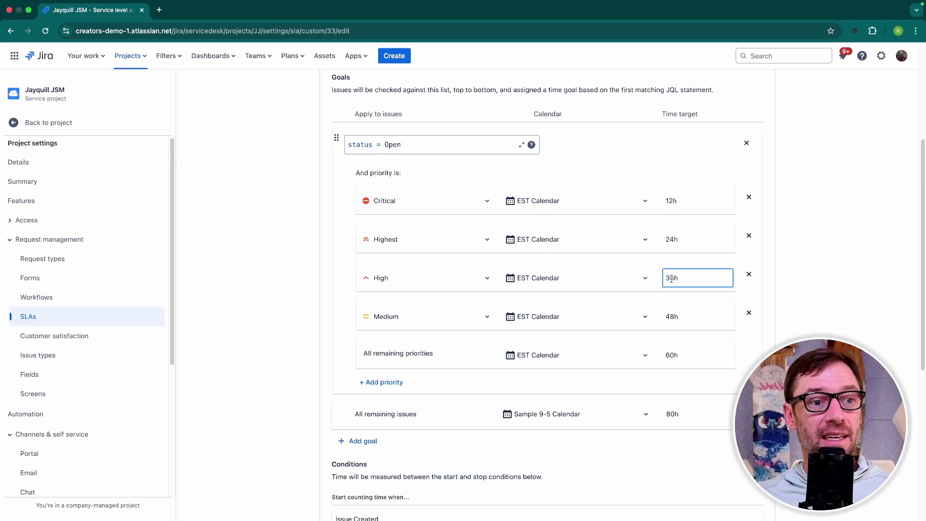
drag(675, 278, 654, 280)
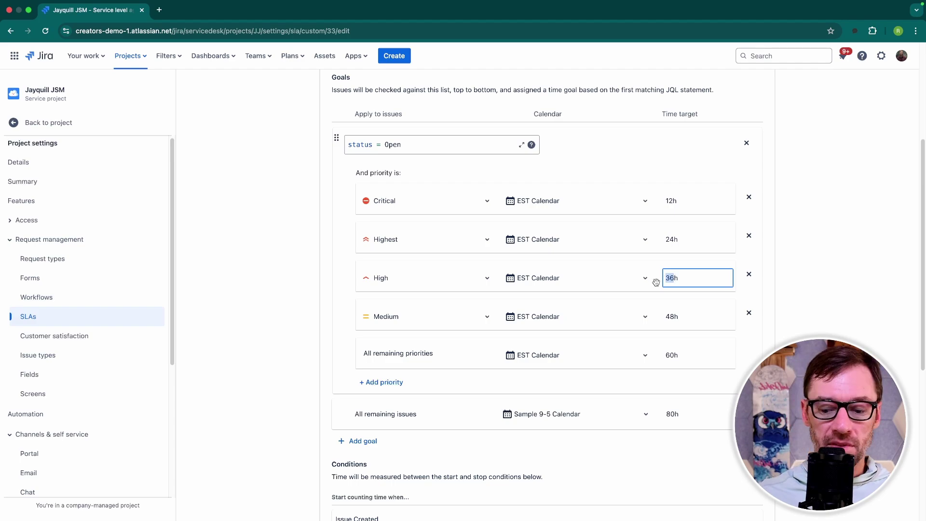
text(40h)
click(693, 200)
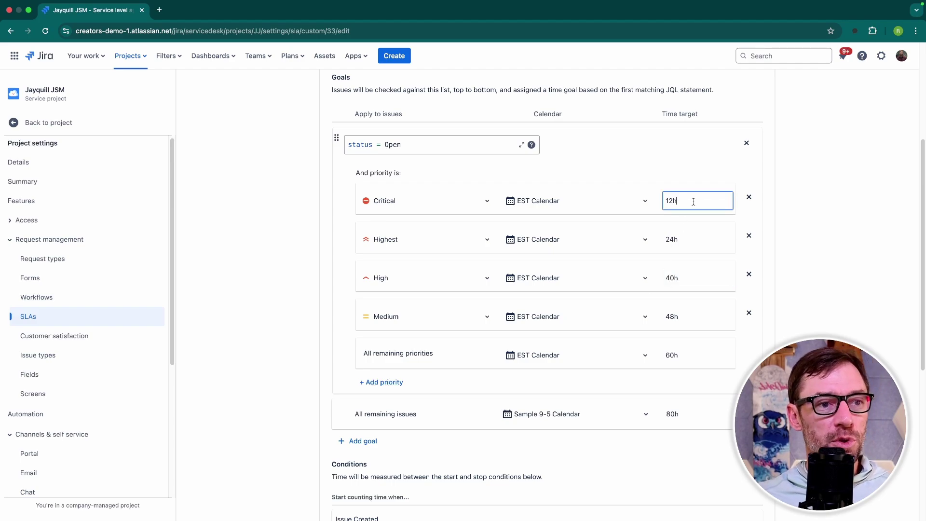
drag(677, 201, 666, 202)
text(6h)
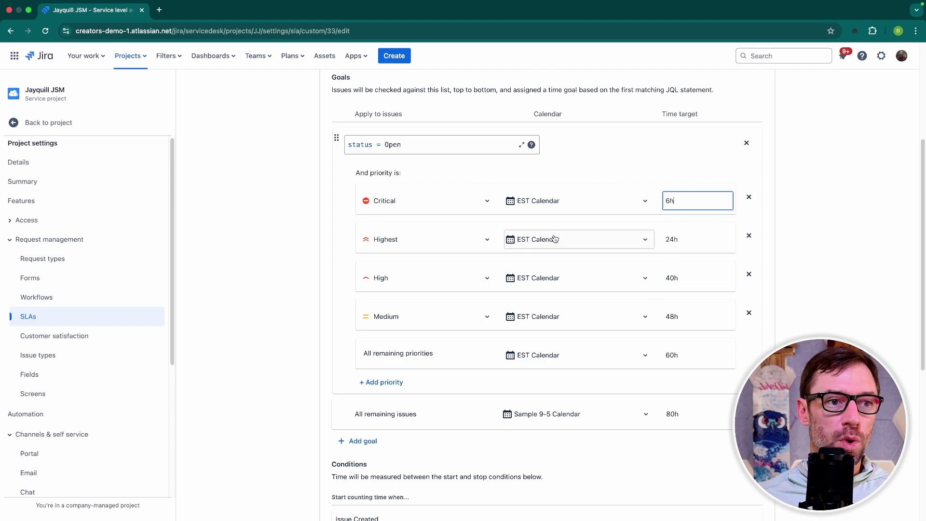
scroll(560, 237, down, 2)
Add a 'Status: Awaiting information' pause condition to the Time to resolution SLA
scroll(486, 339, down, 10)
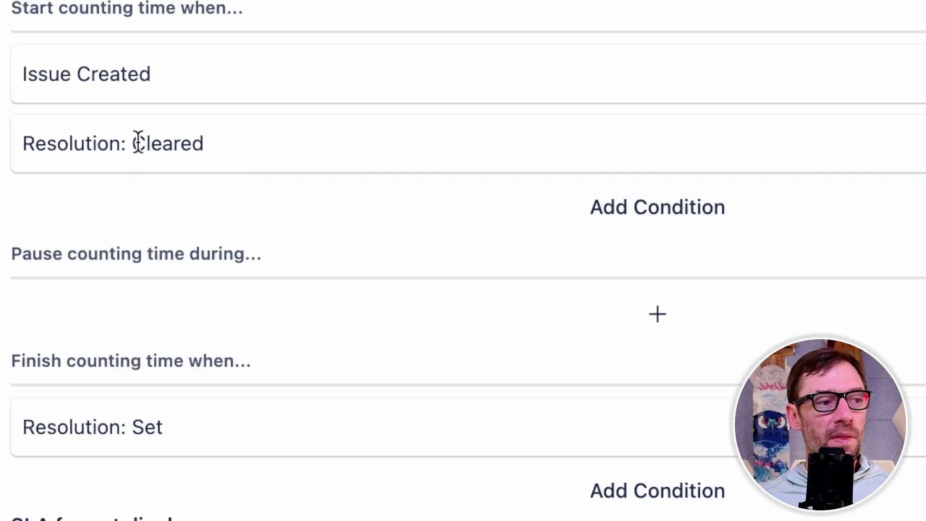
drag(139, 141, 201, 142)
click(200, 143)
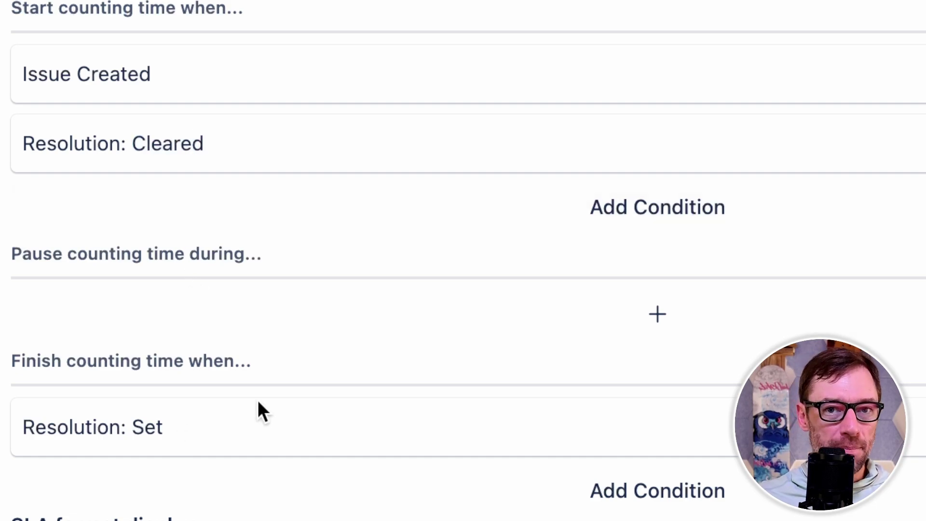
click(670, 321)
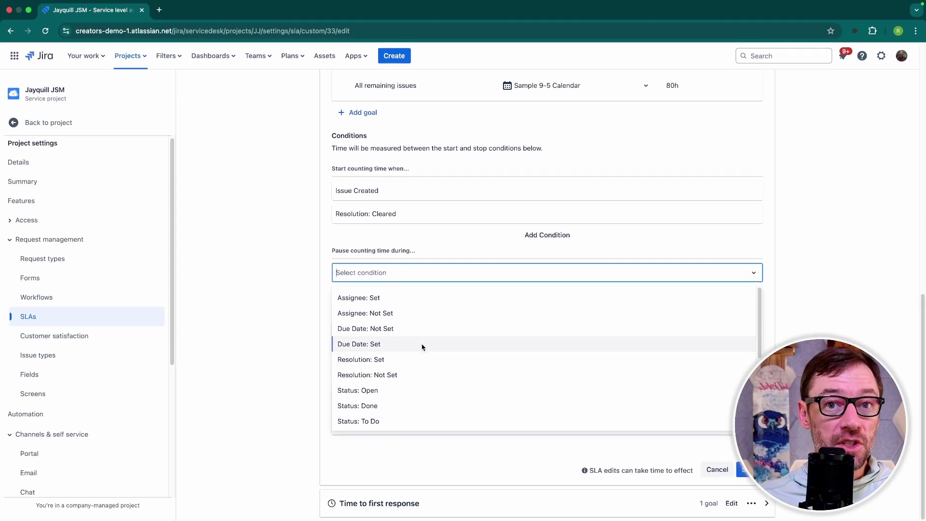
scroll(422, 345, down, 5)
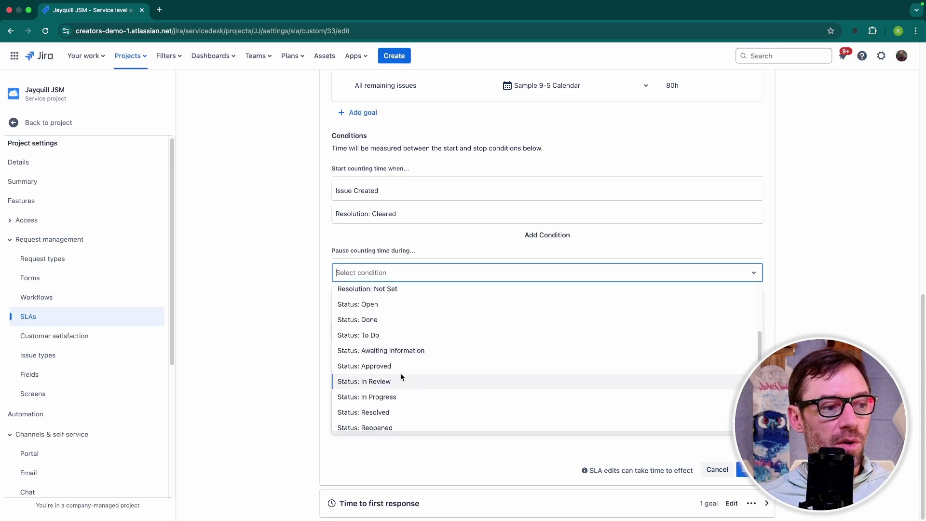
click(407, 350)
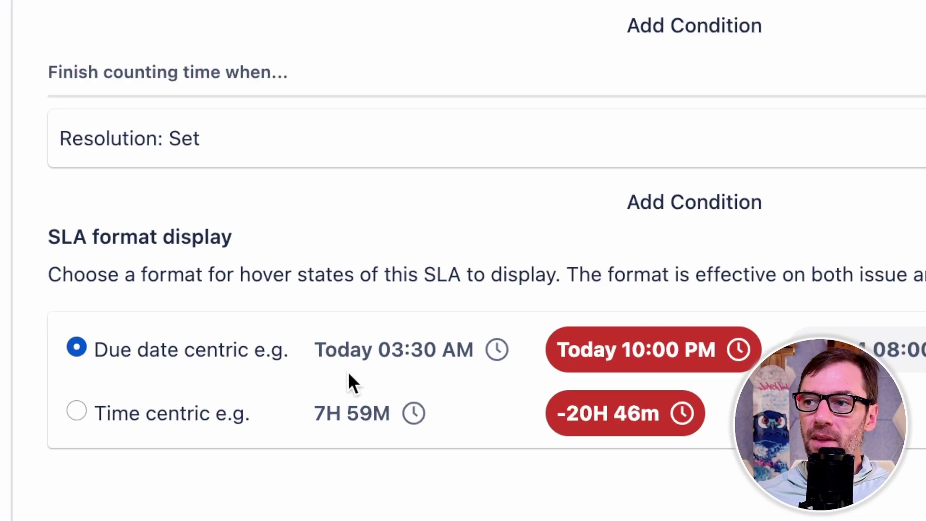
Switch the SLA display format to Time centric and save the Time to resolution SLA
drag(132, 349, 187, 350)
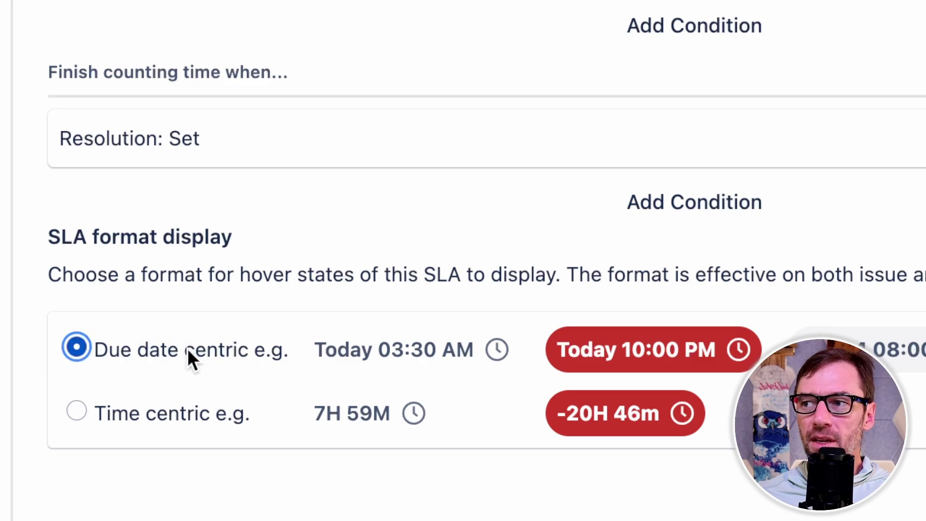
click(173, 414)
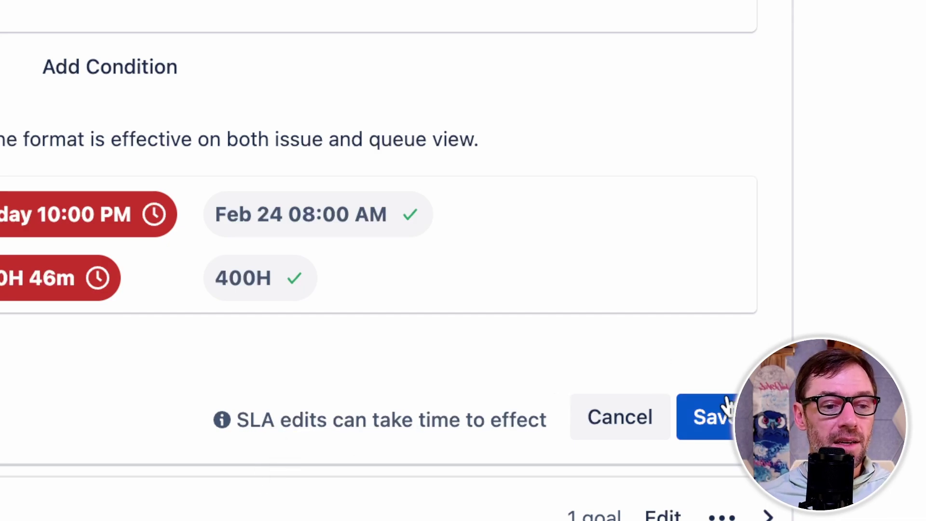
click(707, 417)
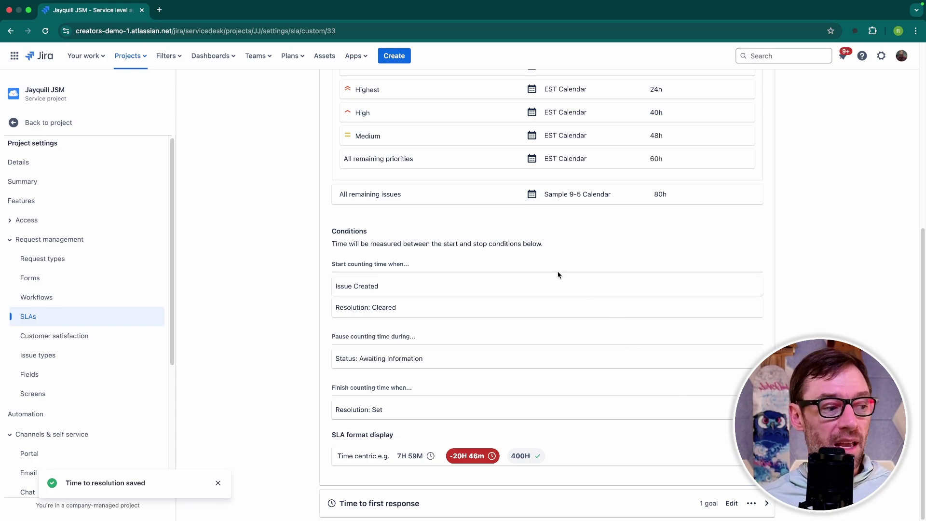
Review the saved goals, then collapse the Time to resolution SLA
scroll(523, 352, up, 2)
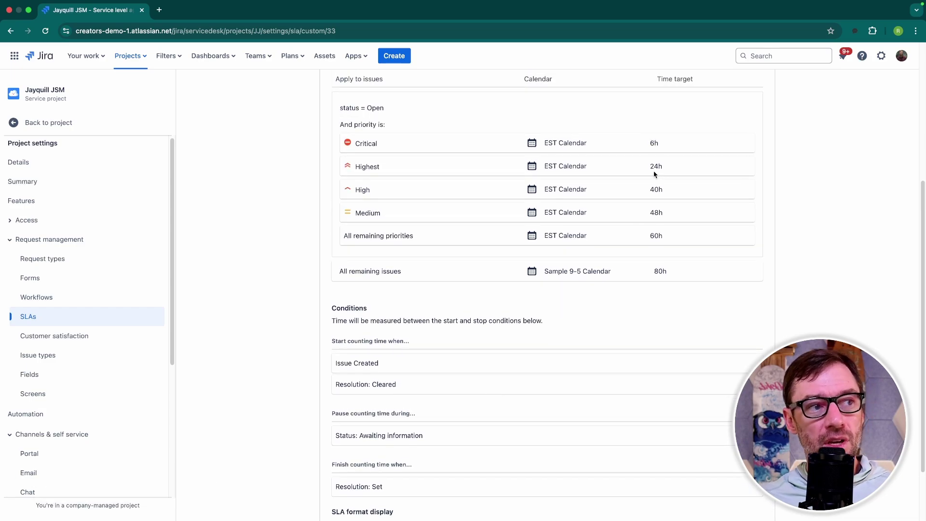
scroll(517, 182, up, 4)
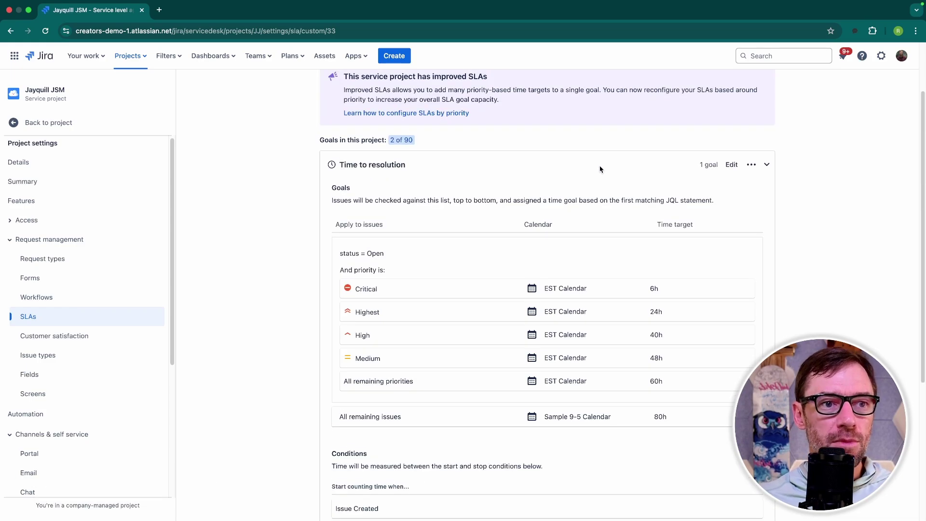
click(766, 165)
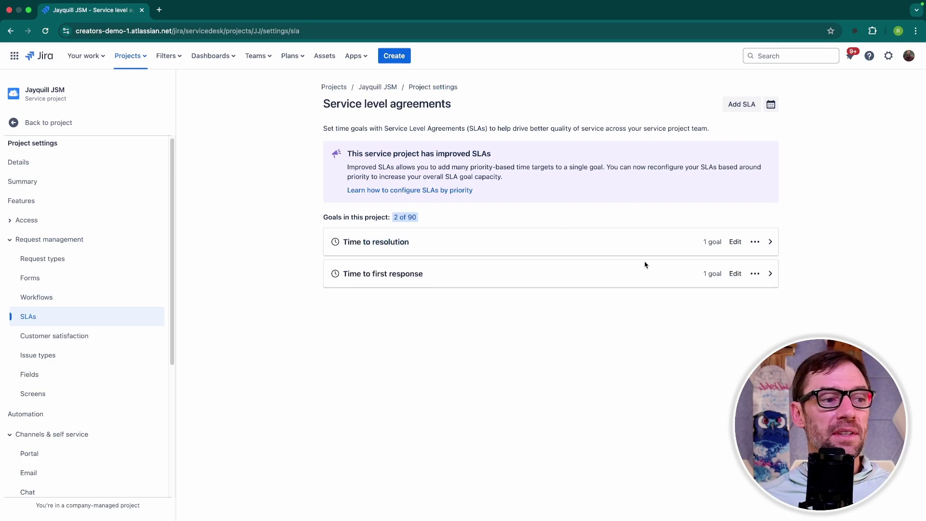
Review Time to first response goals (Critical 2h to rest 32h) and its Comment: For Customers finish condition
click(774, 274)
scroll(611, 302, down, 3)
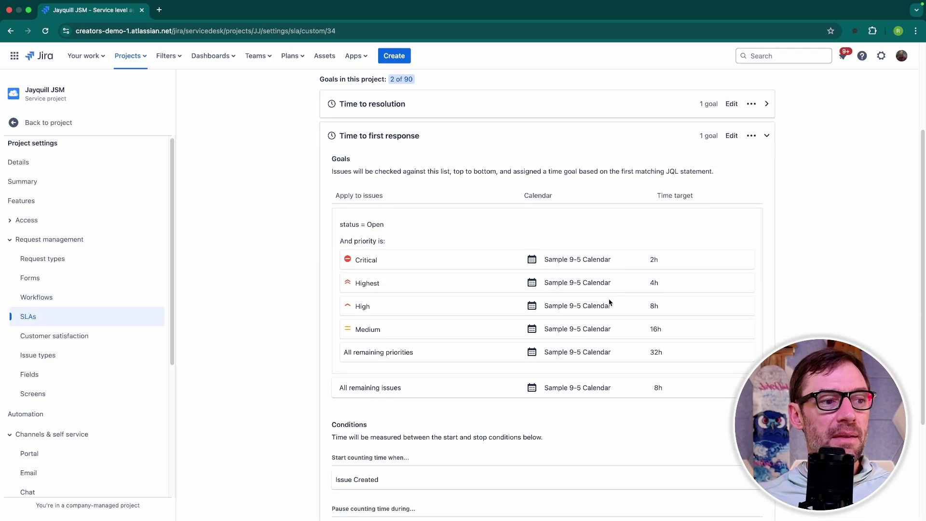
scroll(611, 303, down, 1)
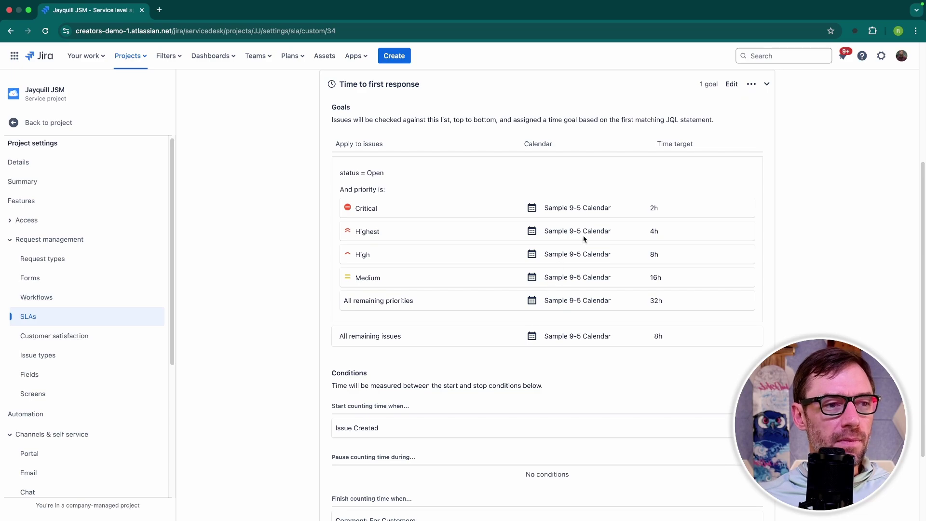
scroll(569, 269, down, 2)
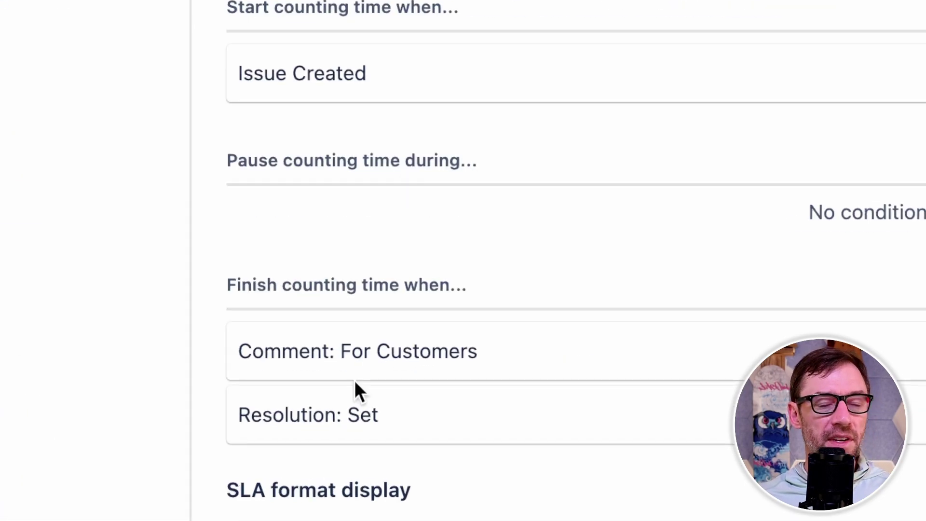
drag(227, 362, 510, 352)
click(515, 351)
scroll(703, 279, up, 6)
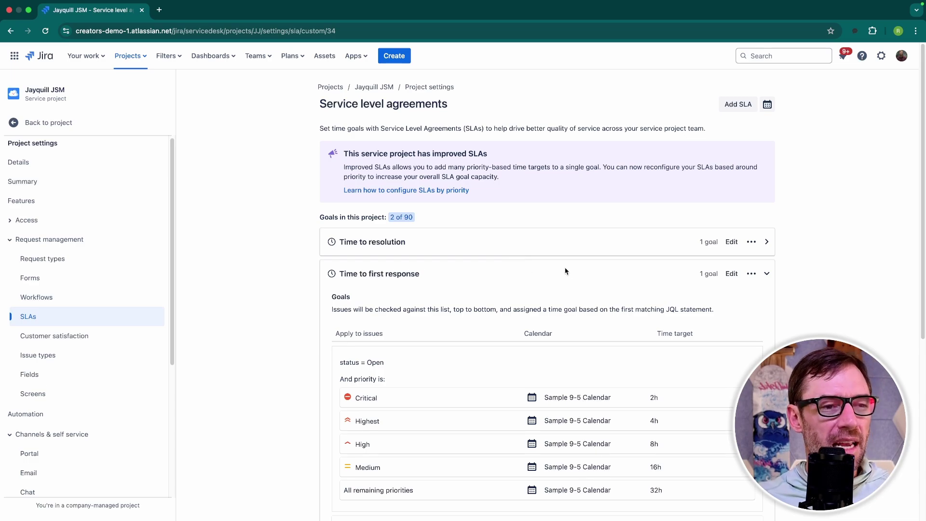
scroll(611, 292, down, 3)
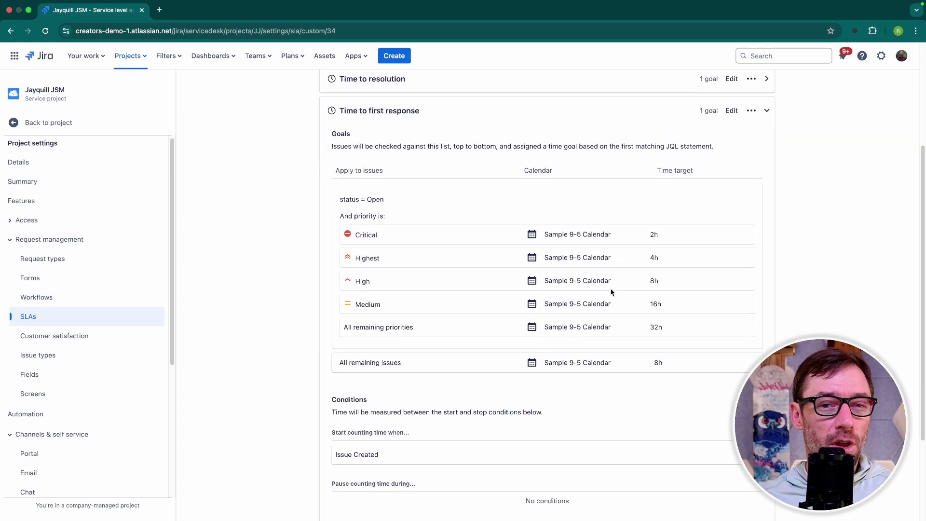